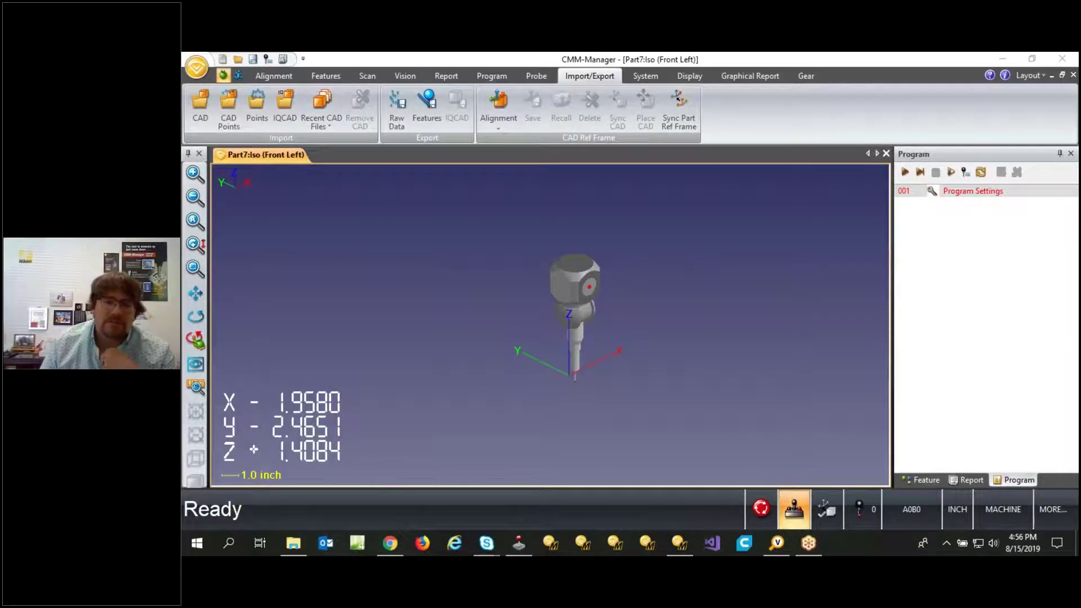
Start a new Part Compare in K-Compare Validate, then cancel without choosing an authority file
{"action": "left_click", "coordinate": [774, 544]}
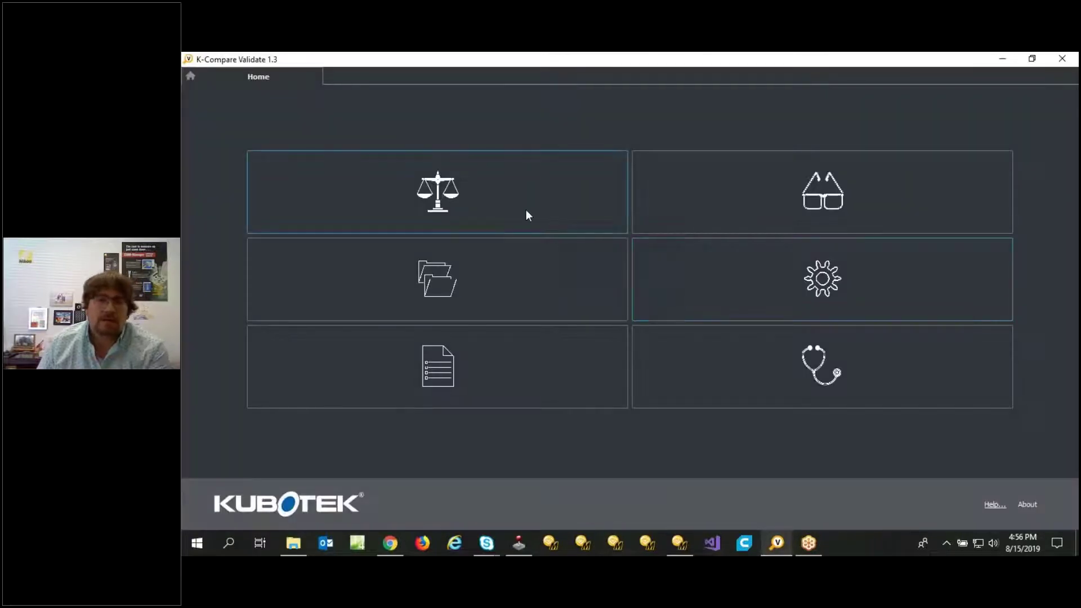
{"action": "left_click", "coordinate": [502, 207]}
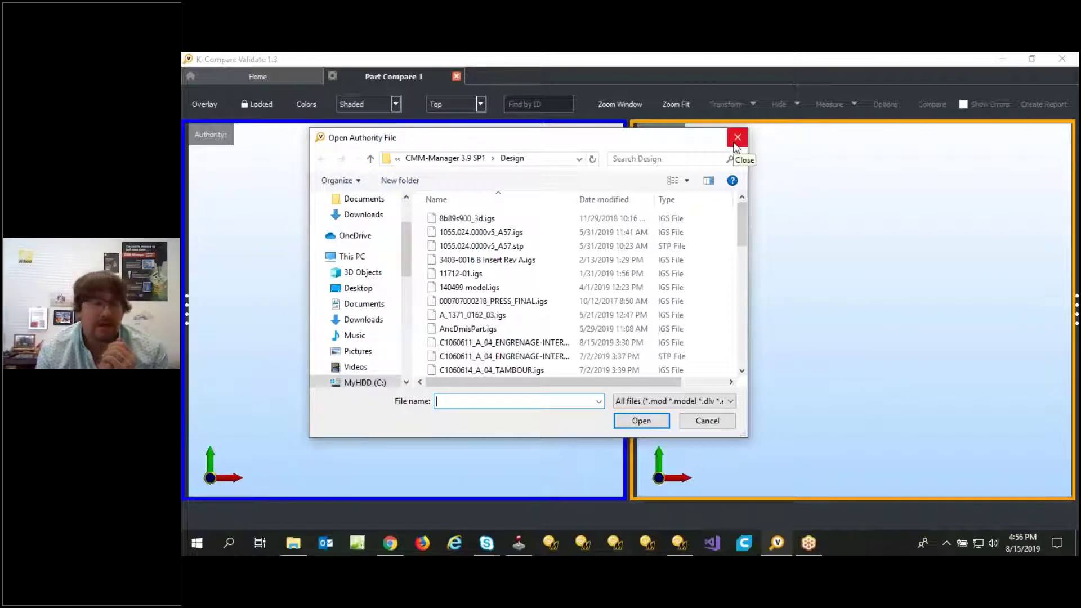
{"action": "left_click", "coordinate": [737, 139]}
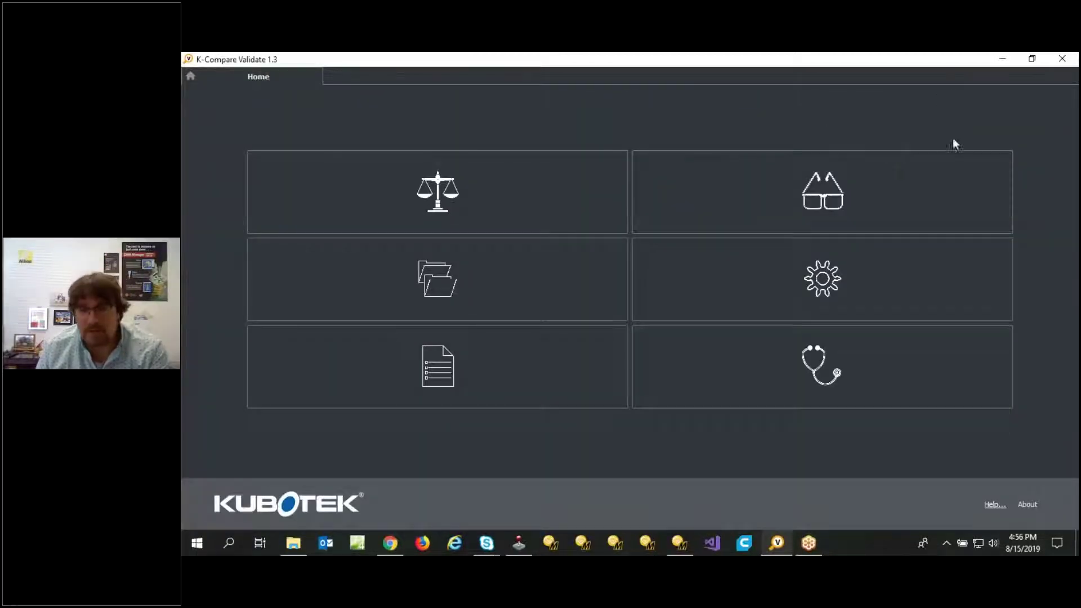
Back in CMM-Manager, load IQTrainingPart_Solid.IGS from the recent CAD files
{"action": "left_click", "coordinate": [679, 543]}
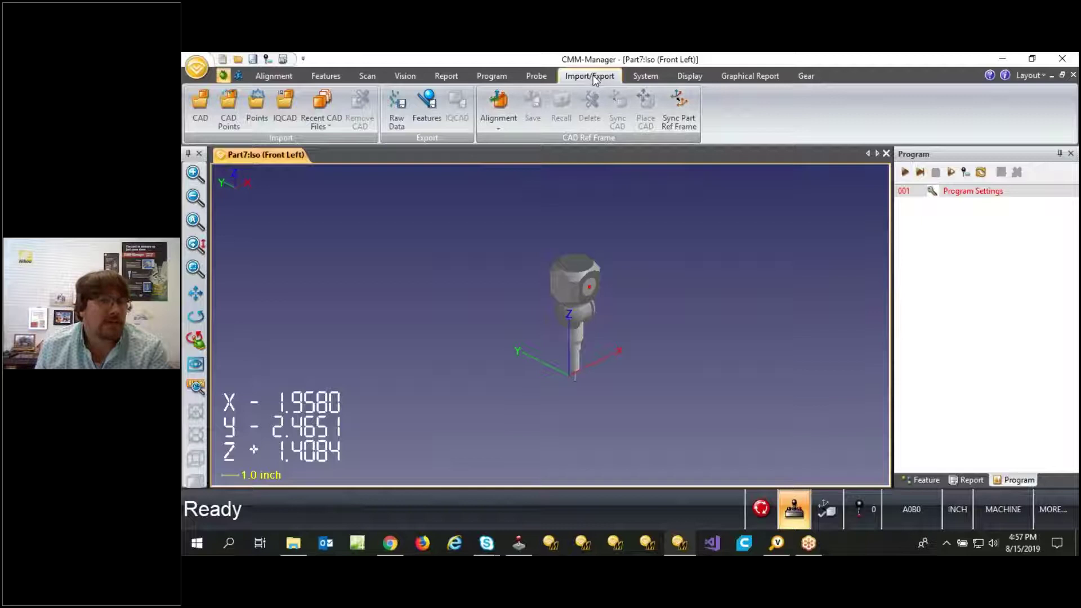
{"action": "left_click", "coordinate": [327, 112]}
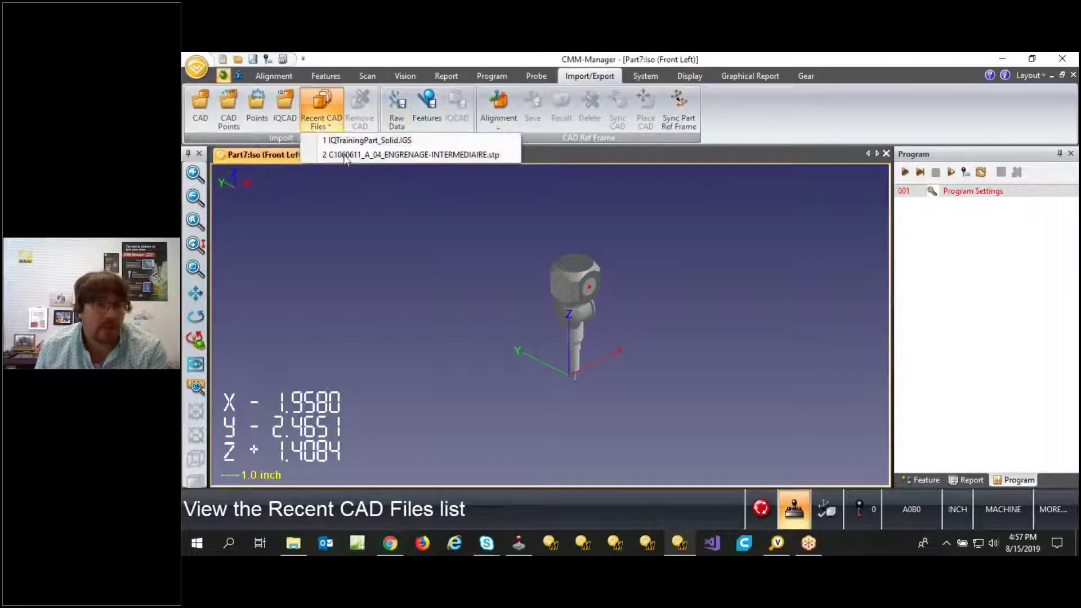
{"action": "left_click", "coordinate": [362, 141]}
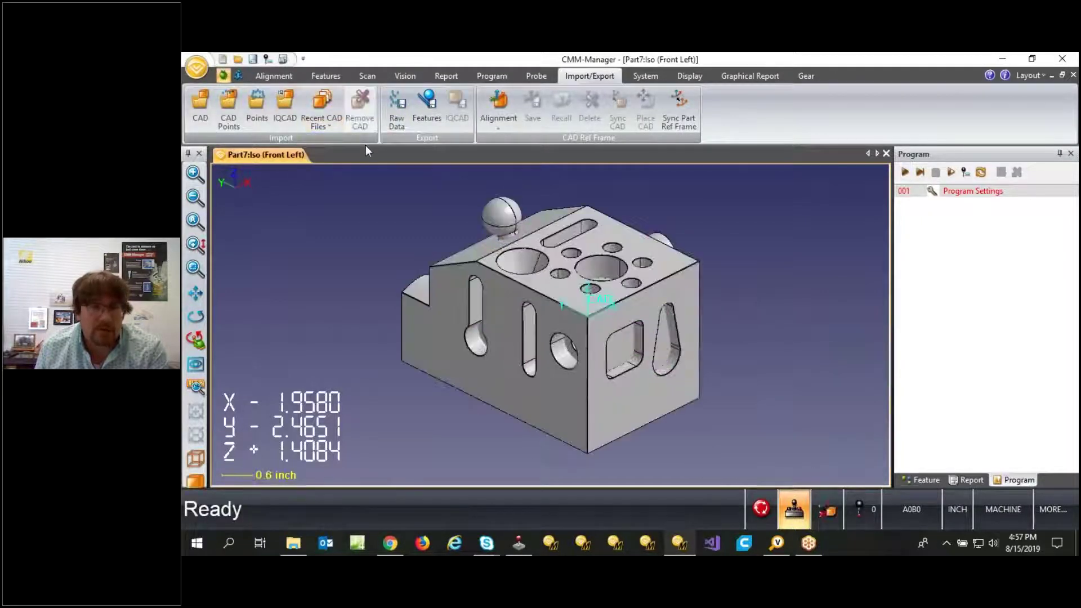
Turn on Teach mode and sync the part reference frame to the CAD model
{"action": "left_click", "coordinate": [224, 75]}
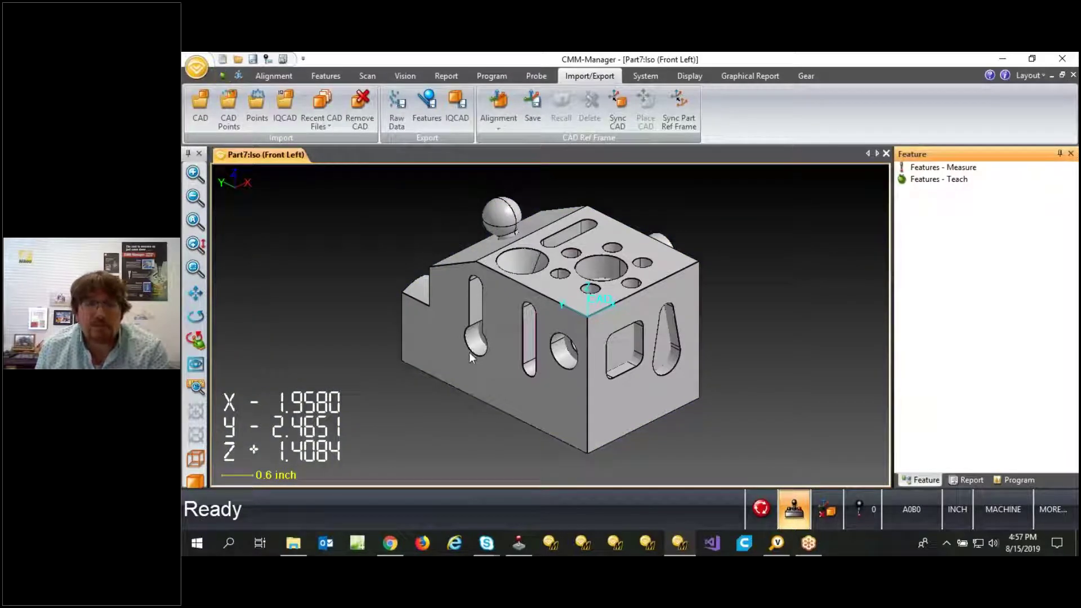
{"action": "left_click", "coordinate": [676, 109]}
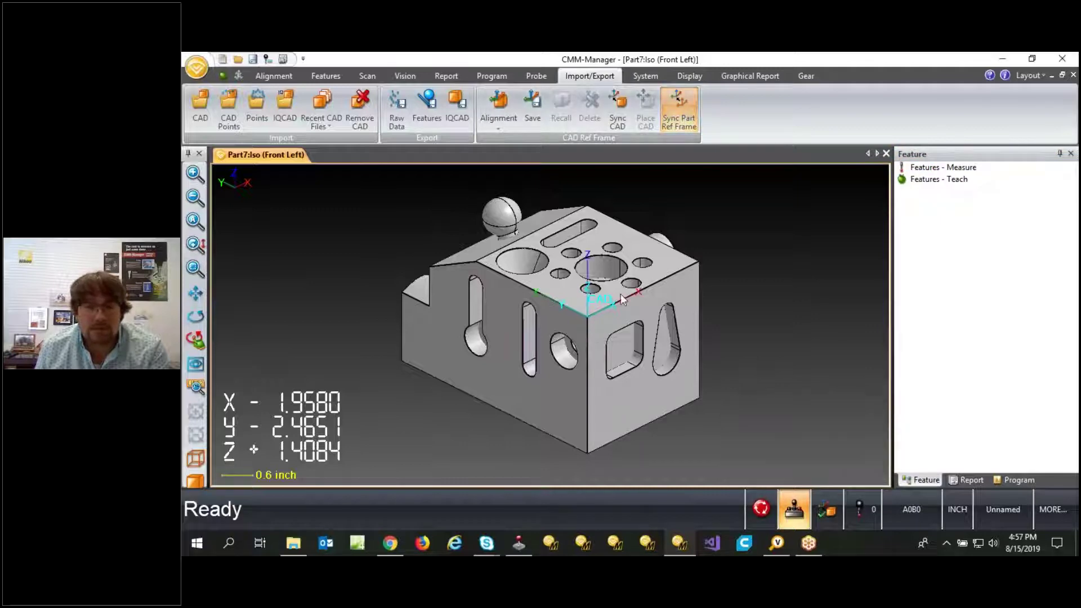
{"action": "mouse_move", "coordinate": [645, 369]}
{"action": "middle_mouse_down"}
{"action": "mouse_move", "coordinate": [433, 340]}
{"action": "mouse_move", "coordinate": [450, 380]}
{"action": "mouse_move", "coordinate": [512, 340]}
{"action": "mouse_move", "coordinate": [509, 302]}
{"action": "middle_mouse_up"}
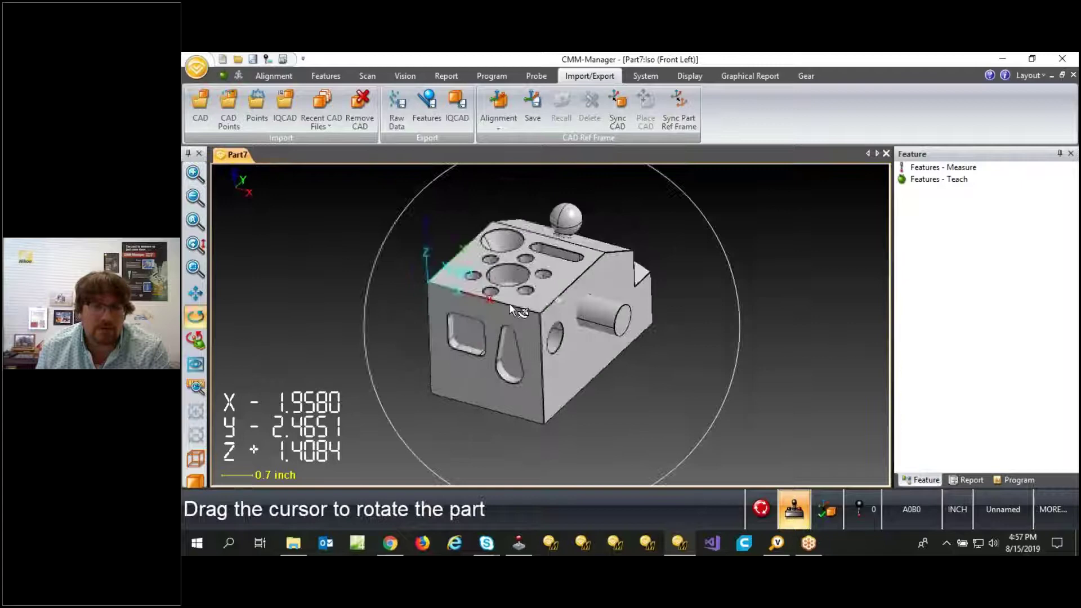
Start the Points from CAD command from the Construct Feature launcher
{"action": "left_click", "coordinate": [318, 77]}
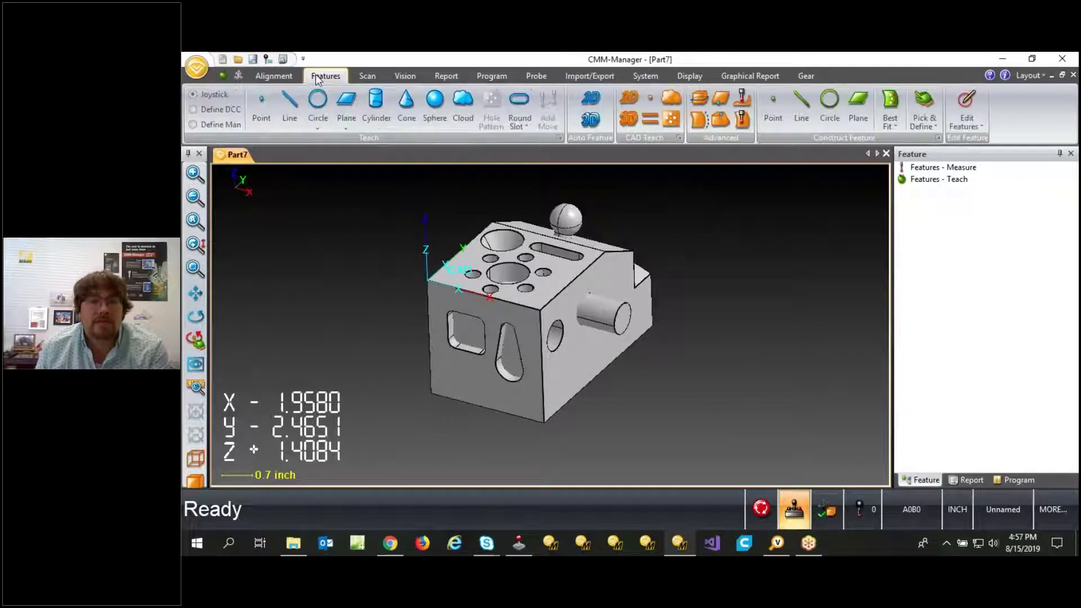
{"action": "left_click", "coordinate": [938, 139]}
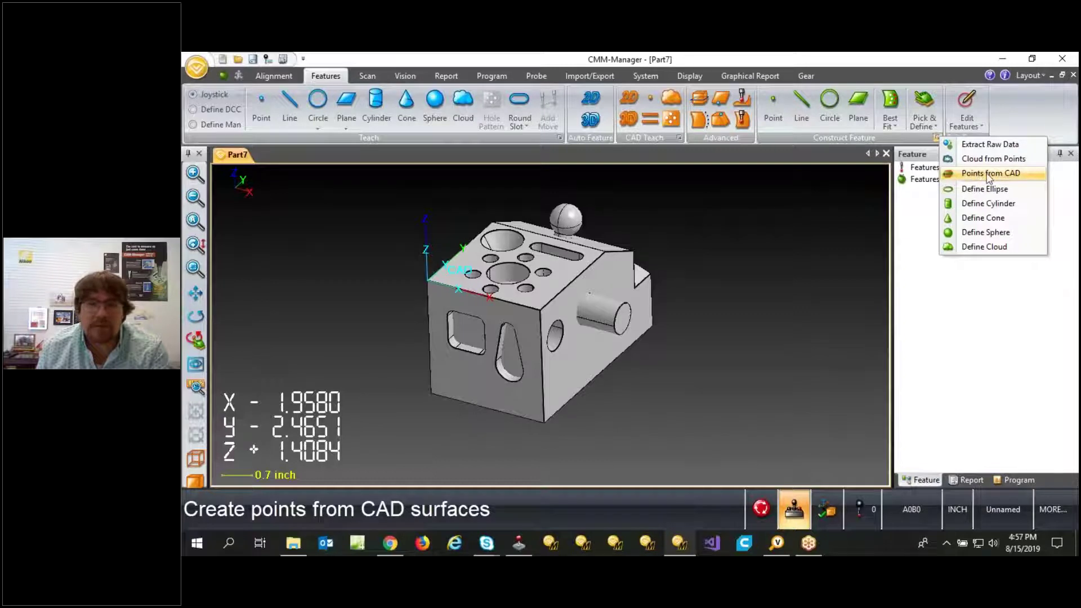
{"action": "left_click", "coordinate": [989, 175]}
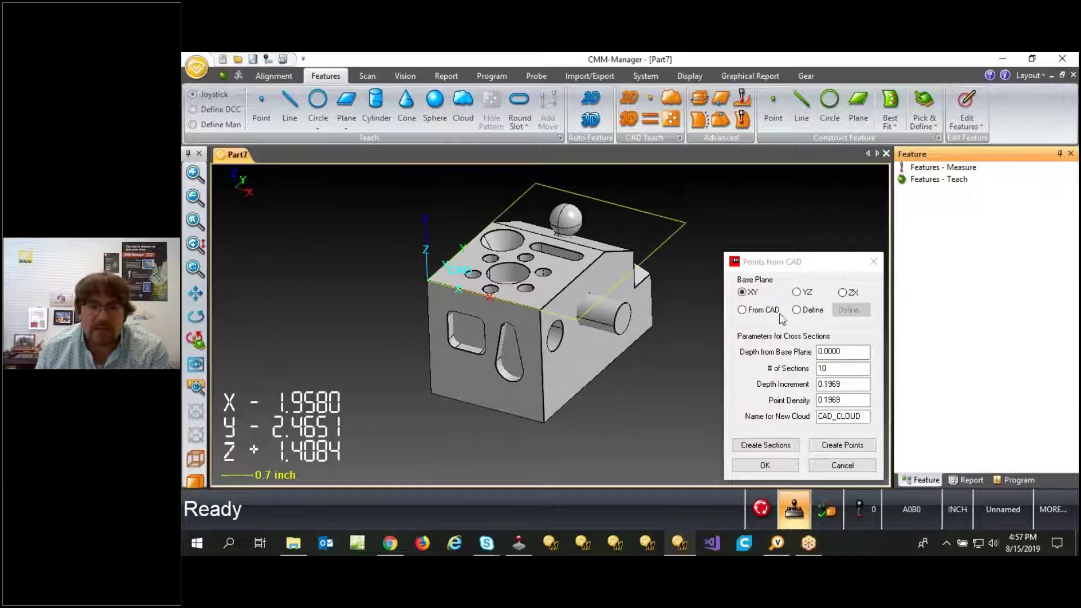
Define a custom base plane with normal I -0.5, J -0.5, K 0.5
{"action": "left_click", "coordinate": [822, 311]}
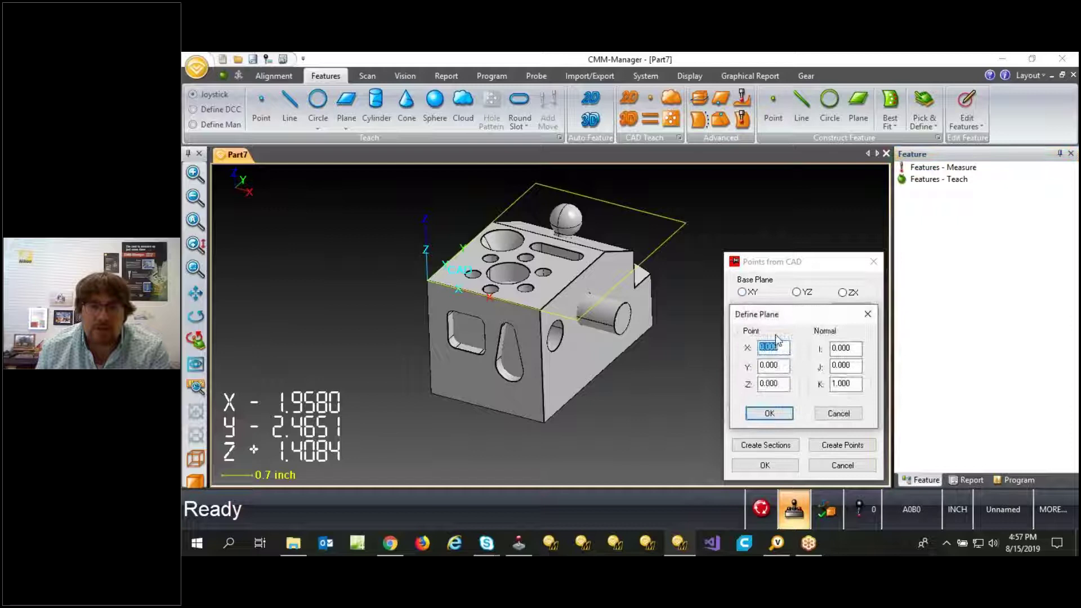
{"action": "key", "text": "Tab"}
{"action": "key", "text": "Tab"}
{"action": "key", "text": "Tab"}
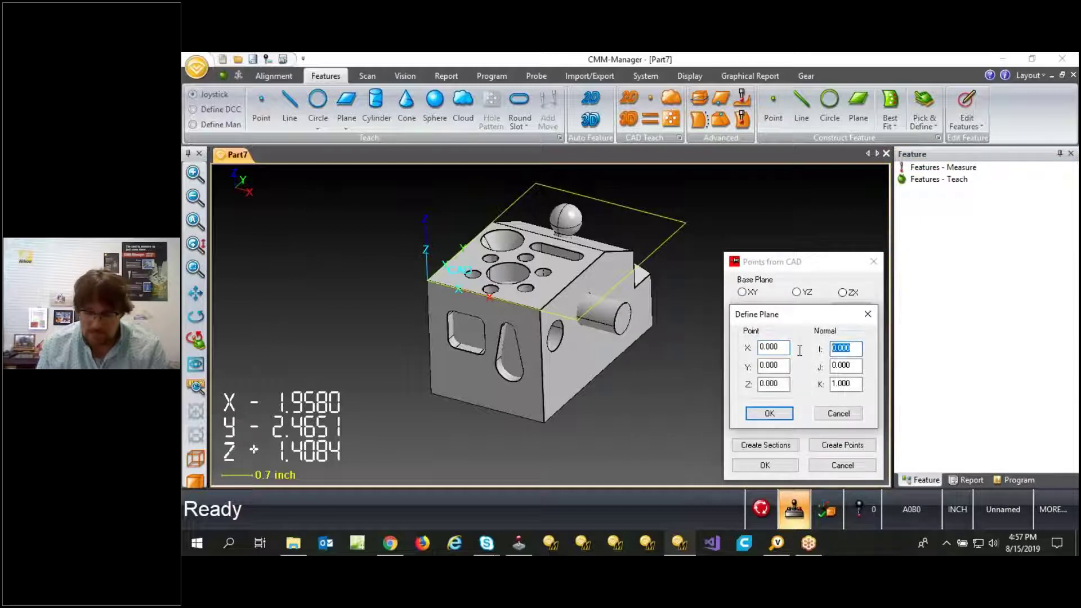
{"action": "type", "text": "-.5"}
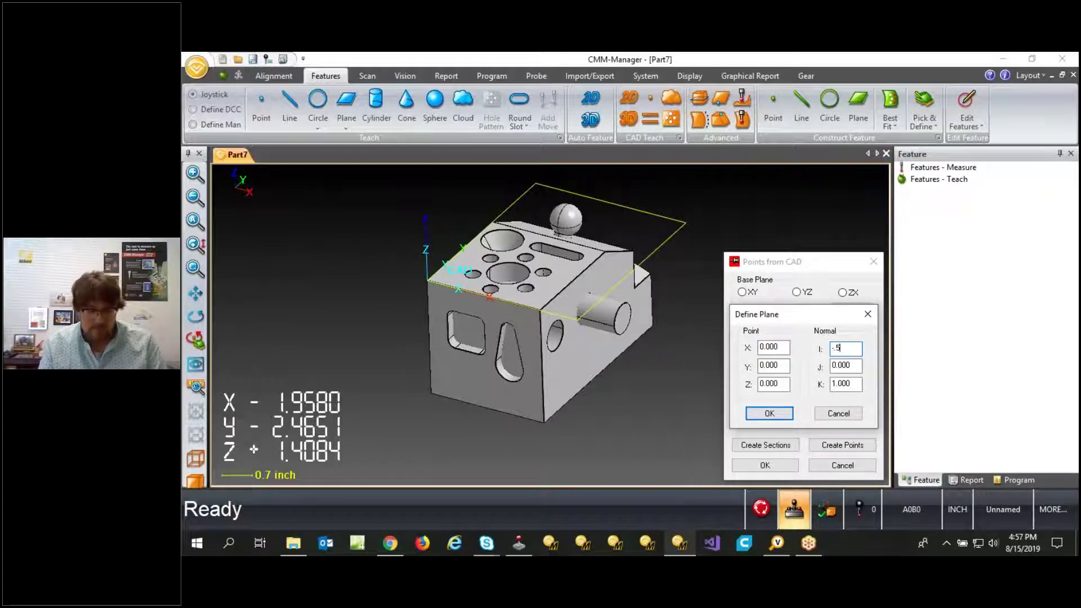
{"action": "key", "text": "Tab"}
{"action": "type", "text": "-.5"}
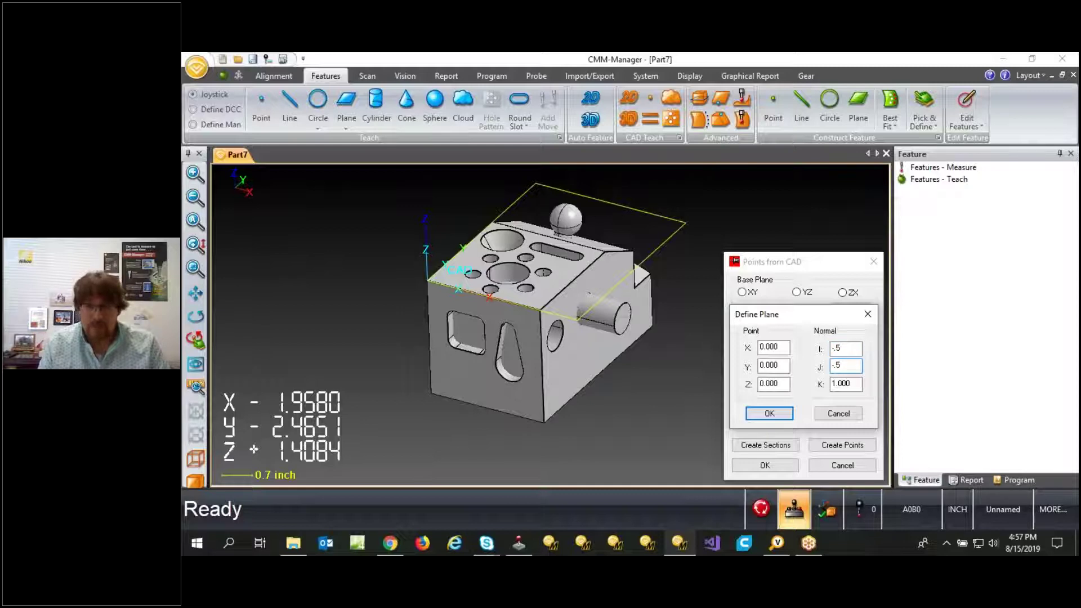
{"action": "key", "text": "Tab"}
{"action": "type", "text": ".5"}
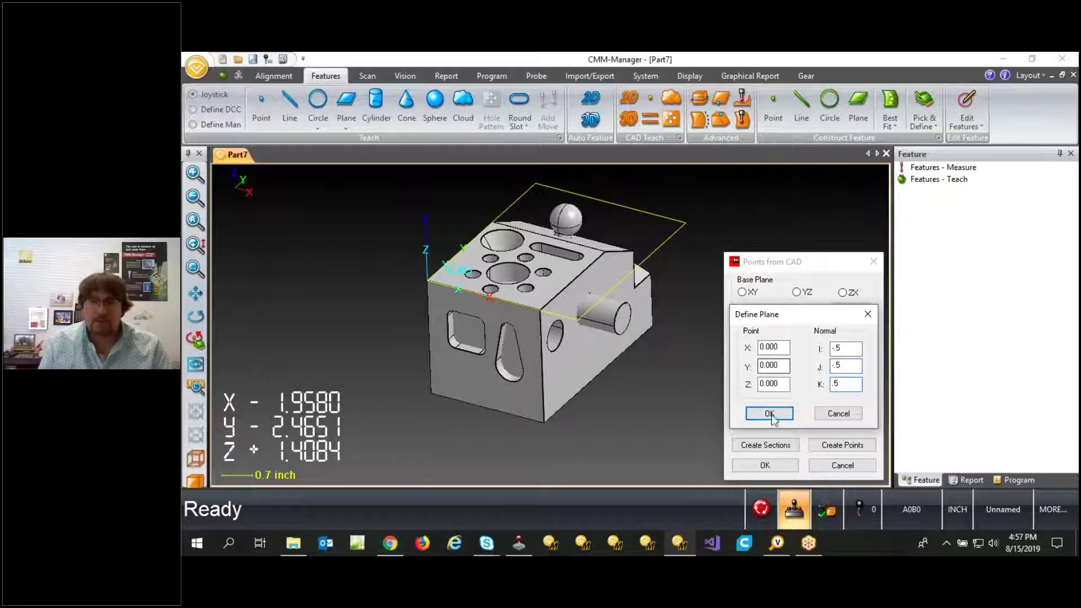
{"action": "left_click", "coordinate": [769, 414]}
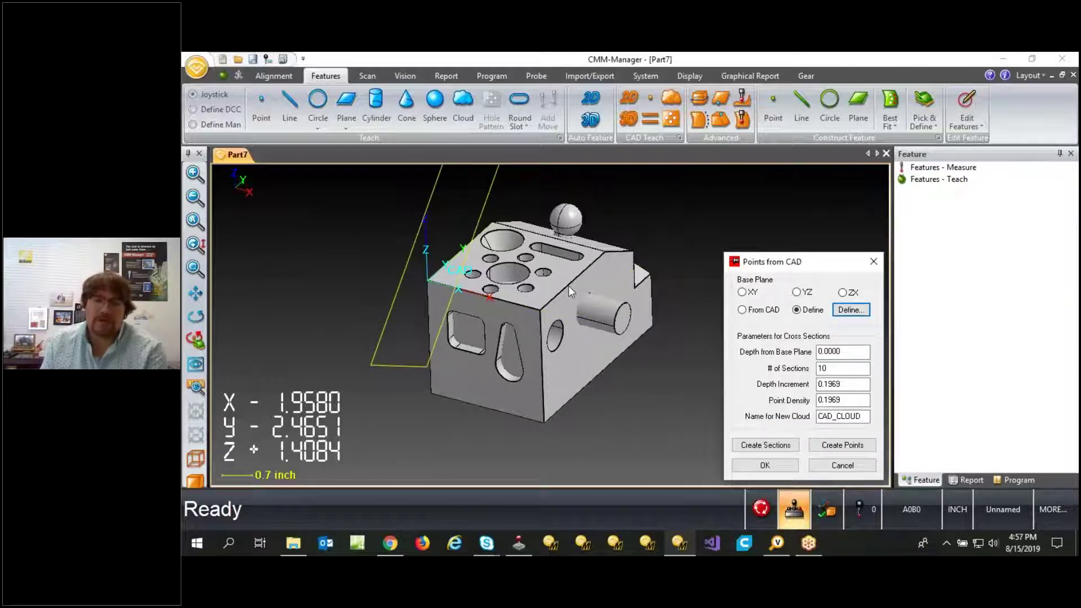
Generate 33 cross-sections at a -0.1969 depth increment, check them, and request points
{"action": "left_click_drag", "start_coordinate": [497, 299], "coordinate": [515, 316]}
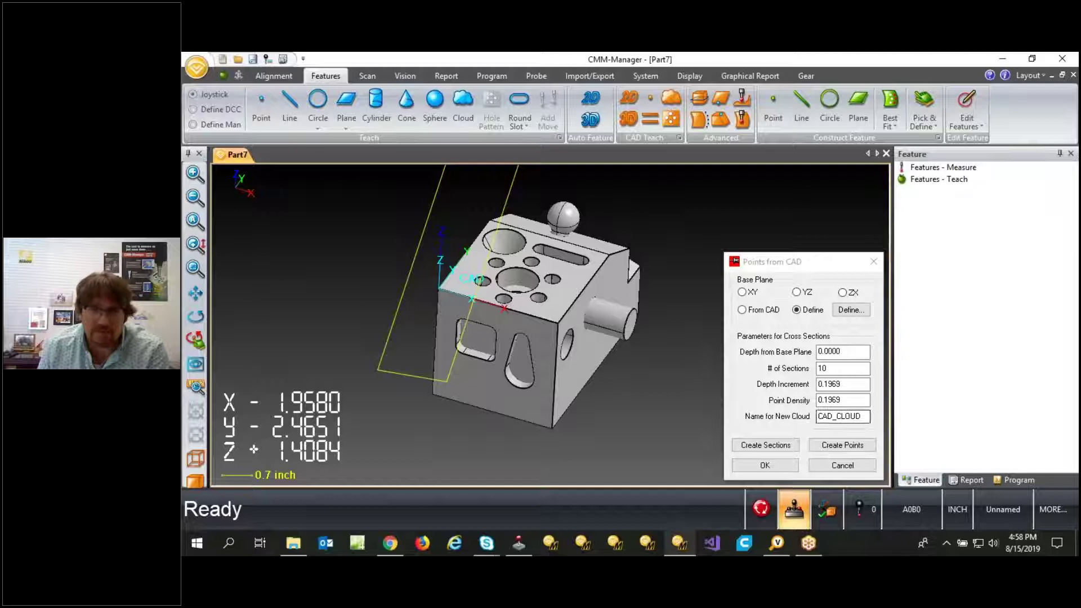
{"action": "double_click", "coordinate": [822, 368]}
{"action": "type", "text": "33"}
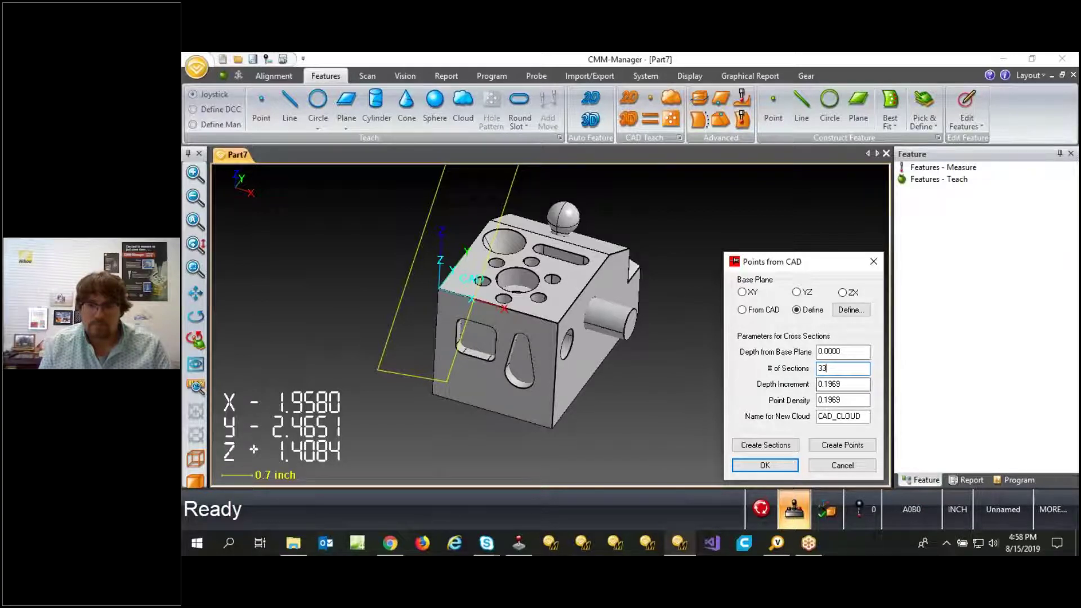
{"action": "left_click", "coordinate": [819, 384]}
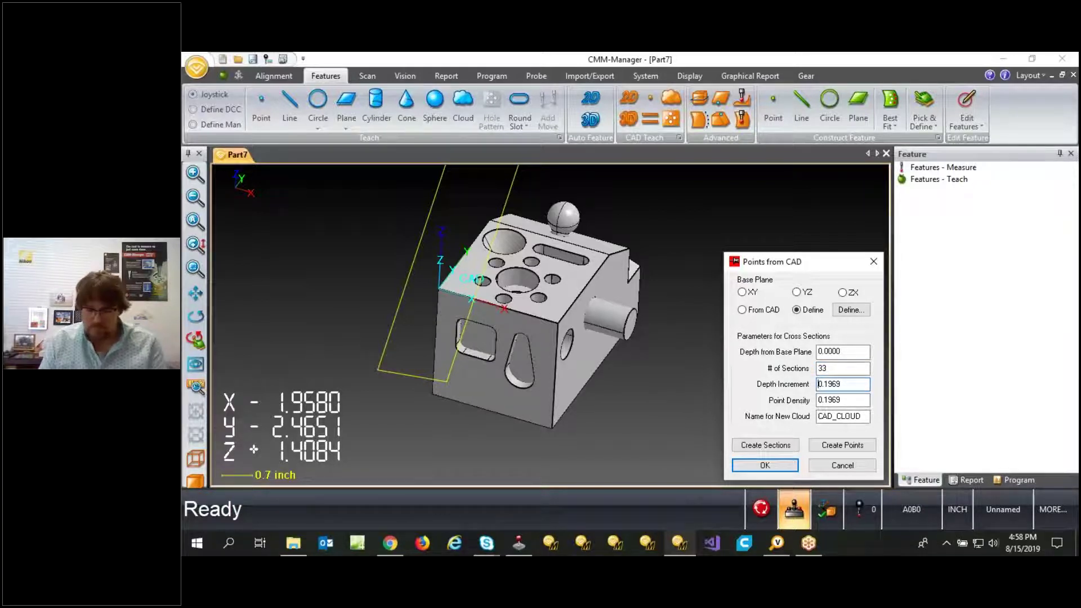
{"action": "type", "text": "-"}
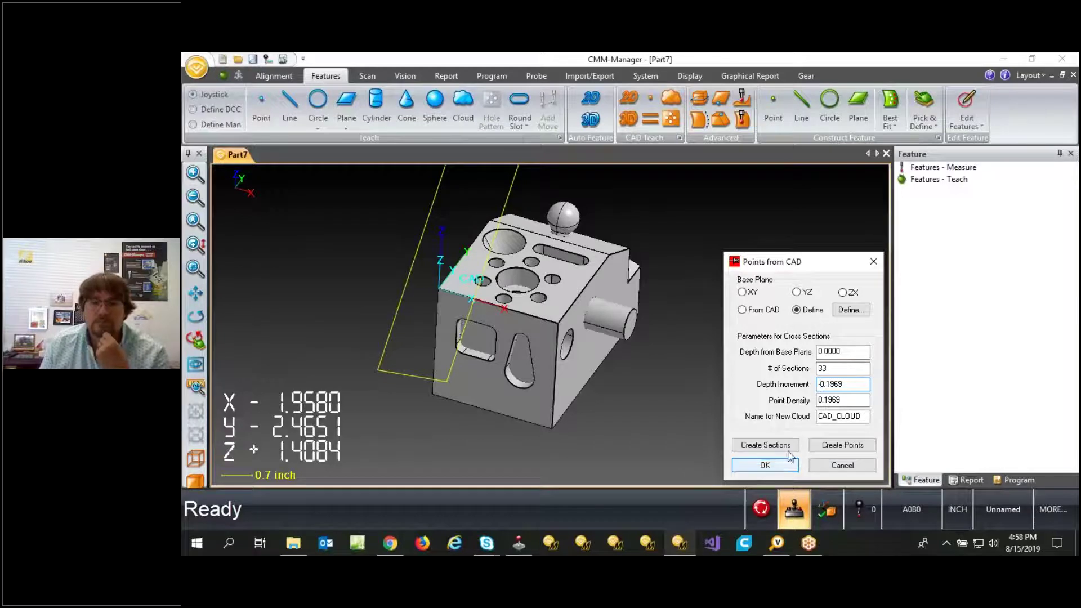
{"action": "left_click", "coordinate": [774, 446]}
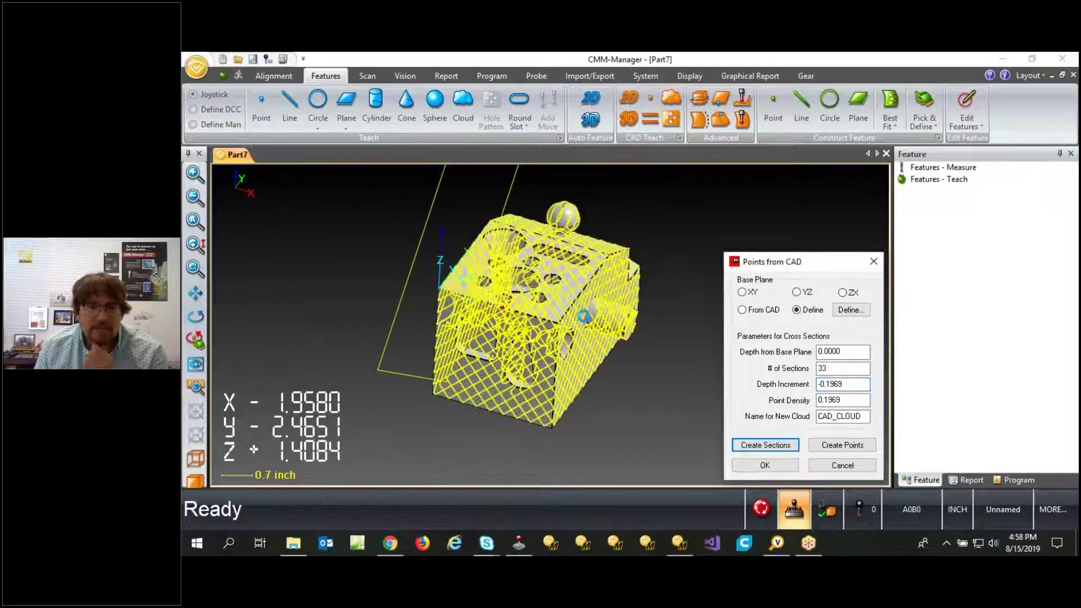
{"action": "mouse_move", "coordinate": [577, 231]}
{"action": "middle_mouse_down"}
{"action": "mouse_move", "coordinate": [424, 365]}
{"action": "mouse_move", "coordinate": [838, 448]}
{"action": "middle_mouse_up"}
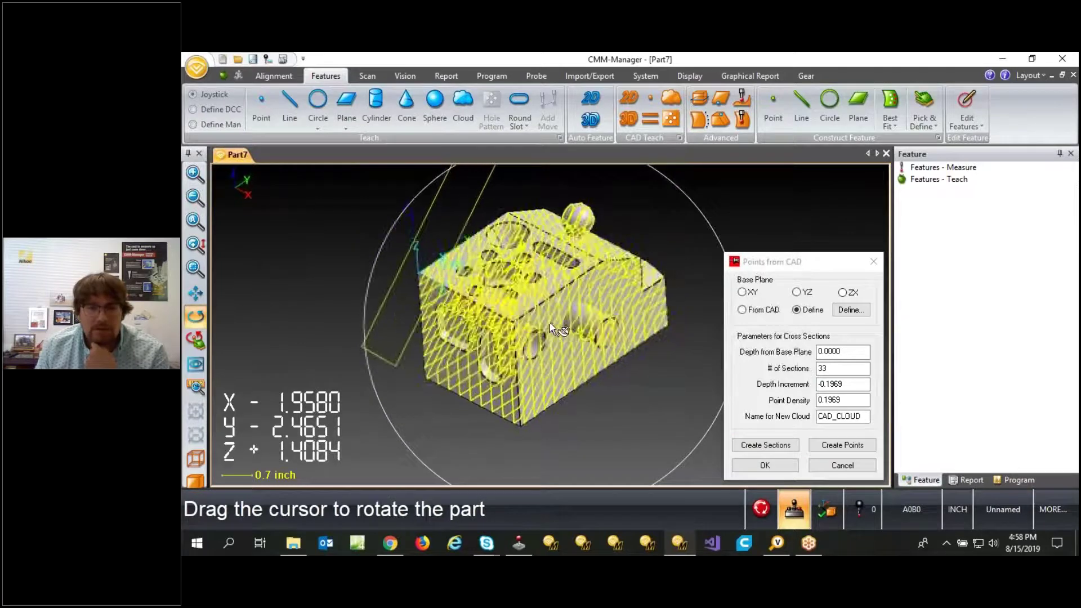
{"action": "left_click", "coordinate": [839, 447]}
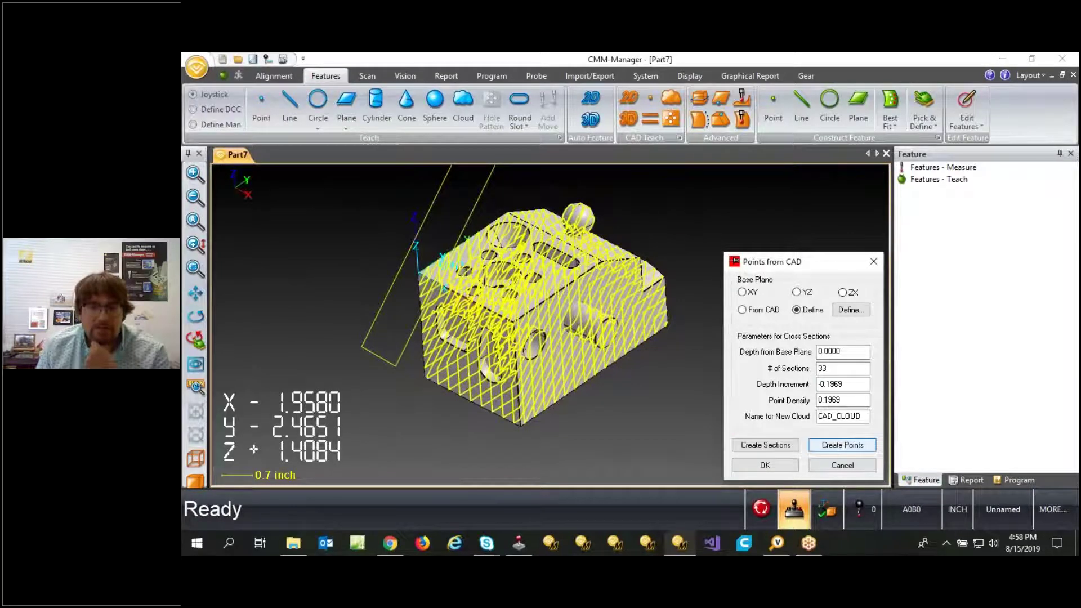
Accept the CAD_CLOUD point cloud and orbit the part to inspect its coverage
{"action": "left_click", "coordinate": [775, 467]}
{"action": "middle_click_drag", "start_coordinate": [526, 329], "coordinate": [724, 332]}
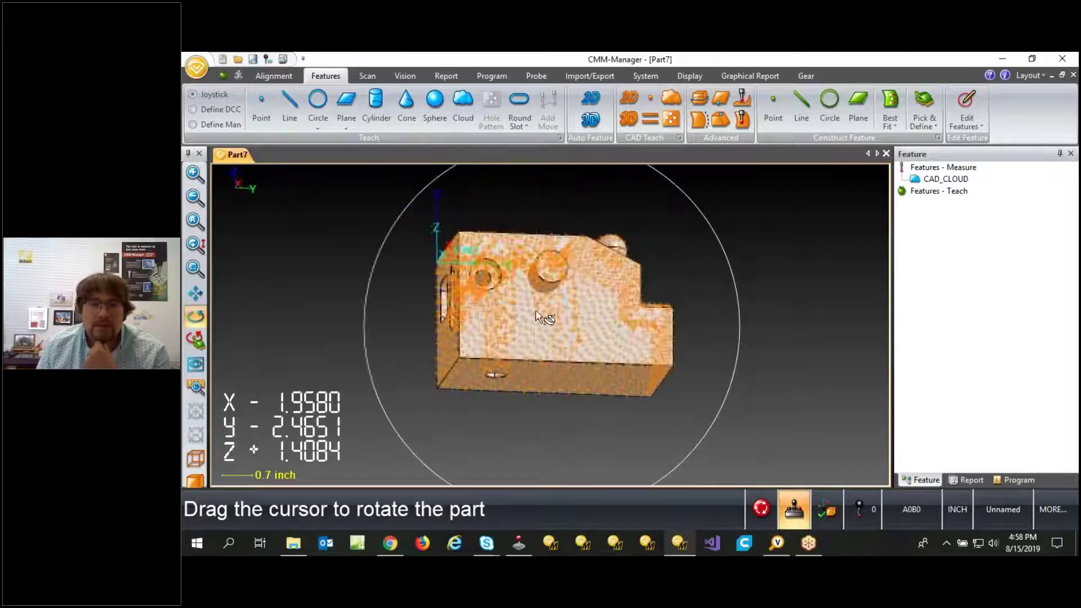
{"action": "mouse_move", "coordinate": [724, 332]}
{"action": "left_mouse_down"}
{"action": "mouse_move", "coordinate": [673, 360]}
{"action": "mouse_move", "coordinate": [480, 407]}
{"action": "mouse_move", "coordinate": [508, 415]}
{"action": "mouse_move", "coordinate": [687, 367]}
{"action": "mouse_move", "coordinate": [751, 306]}
{"action": "mouse_move", "coordinate": [755, 278]}
{"action": "left_mouse_up"}
{"action": "mouse_move", "coordinate": [684, 317]}
{"action": "left_mouse_down"}
{"action": "mouse_move", "coordinate": [609, 356]}
{"action": "mouse_move", "coordinate": [511, 311]}
{"action": "mouse_move", "coordinate": [485, 344]}
{"action": "mouse_move", "coordinate": [525, 350]}
{"action": "mouse_move", "coordinate": [519, 322]}
{"action": "left_mouse_up"}
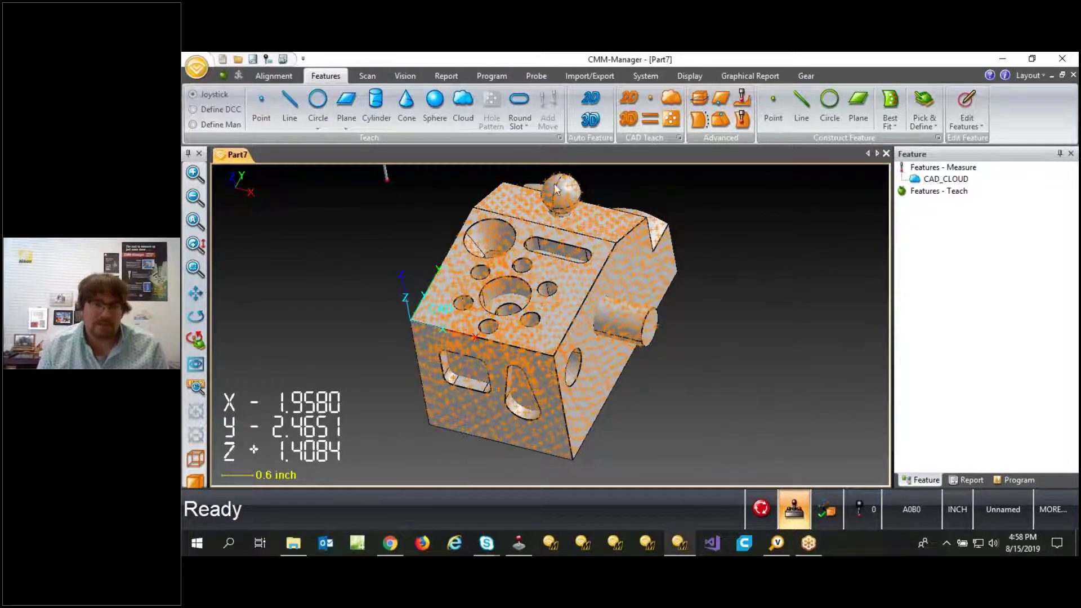
{"action": "left_click", "coordinate": [586, 76]}
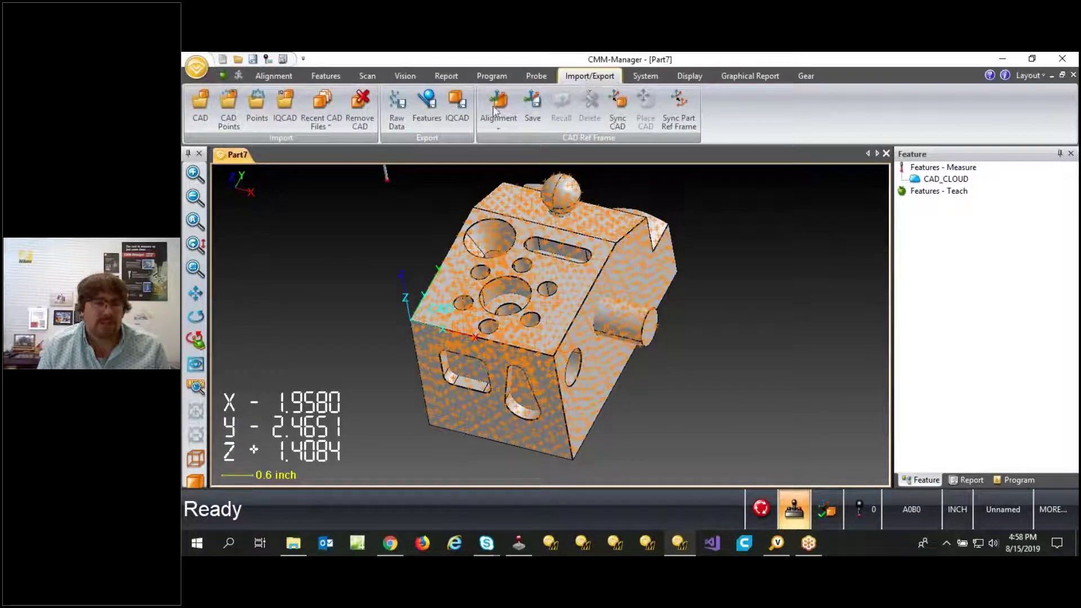
Start an IGES feature export and browse to the Nikon CMM-Manager 3.9 SP1 Design folder
{"action": "left_click", "coordinate": [427, 121]}
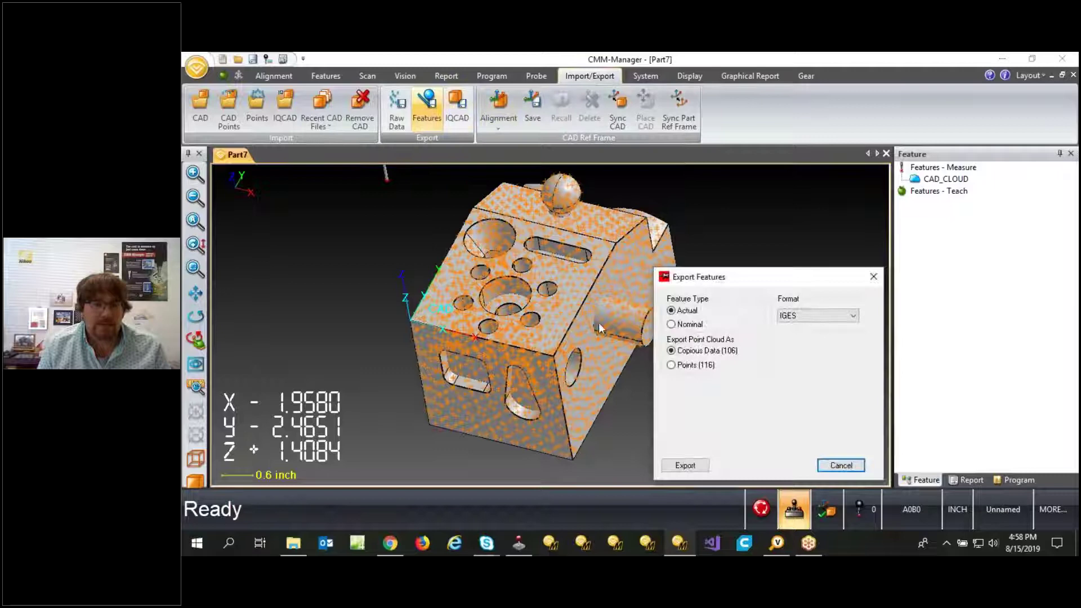
{"action": "left_click", "coordinate": [696, 465]}
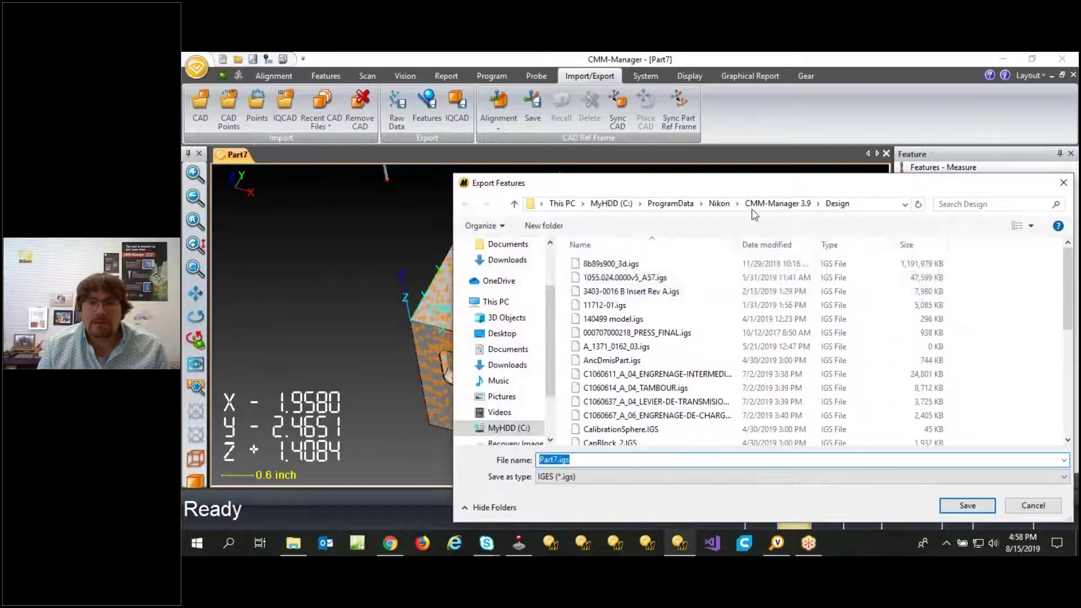
{"action": "left_click", "coordinate": [718, 204]}
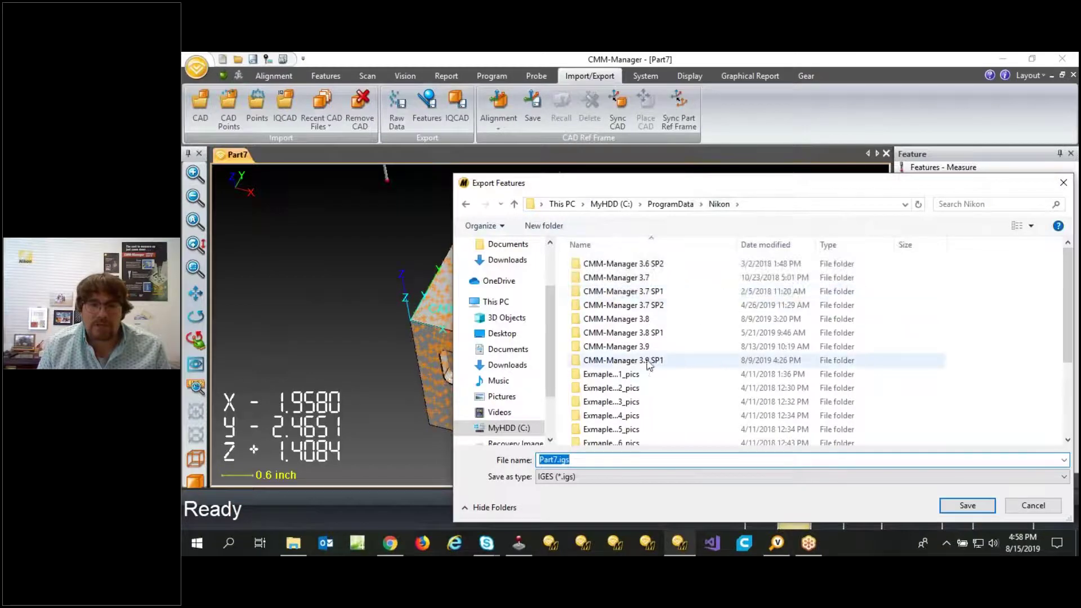
{"action": "left_click", "coordinate": [642, 364]}
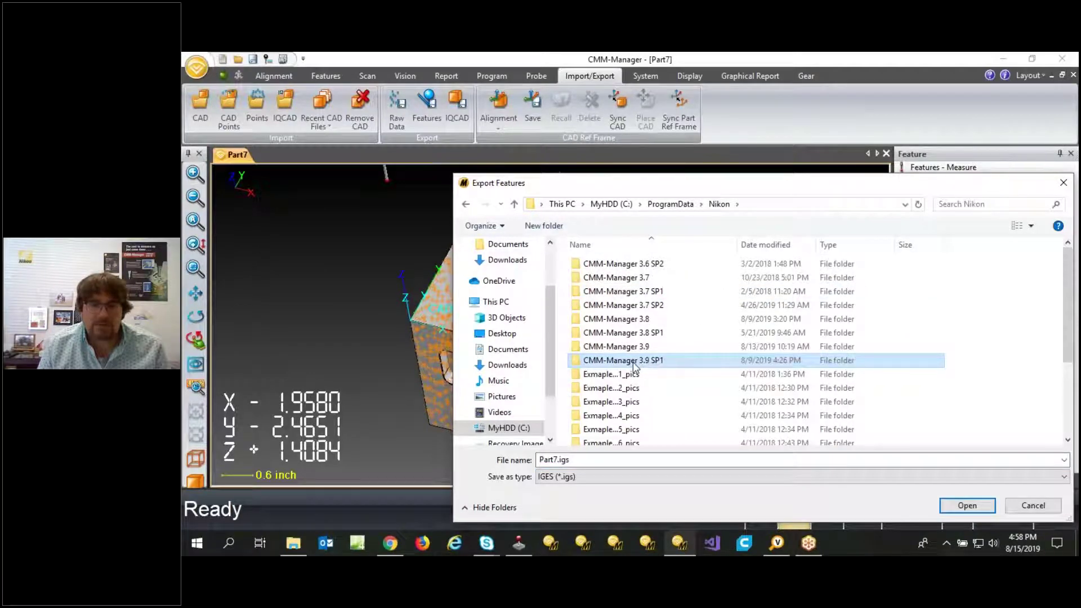
{"action": "double_click", "coordinate": [635, 363]}
{"action": "double_click", "coordinate": [603, 279]}
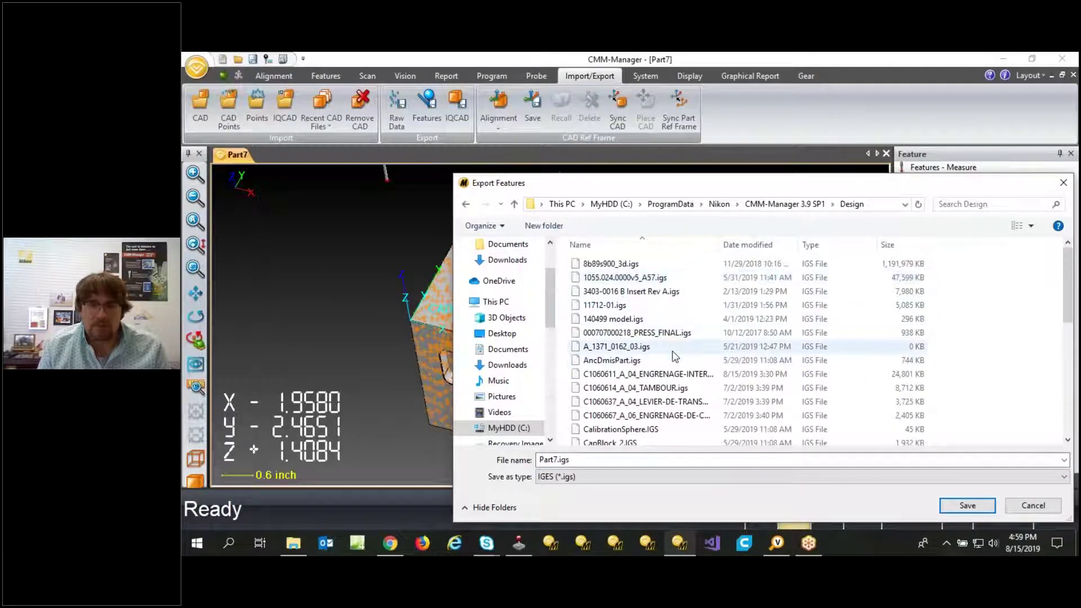
Save as IQ_Training_Block_points_INCH.igs, replace the existing file, and close Export Features
{"action": "scroll", "coordinate": [675, 355], "scroll_direction": "down", "scroll_amount": 1}
{"action": "scroll", "coordinate": [668, 358], "scroll_direction": "down", "scroll_amount": 1}
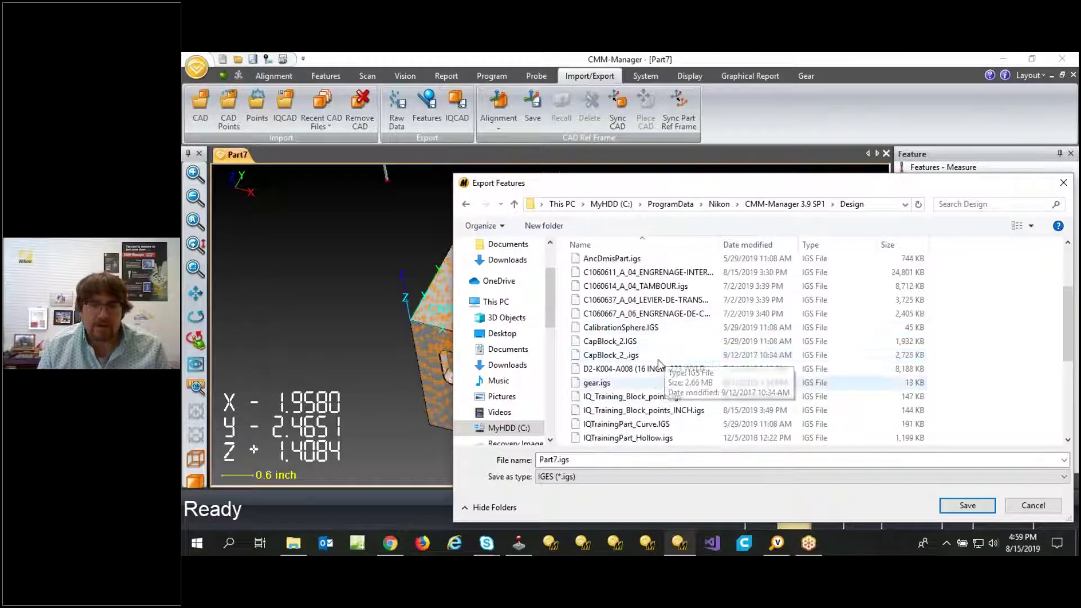
{"action": "scroll", "coordinate": [663, 358], "scroll_direction": "down", "scroll_amount": 2}
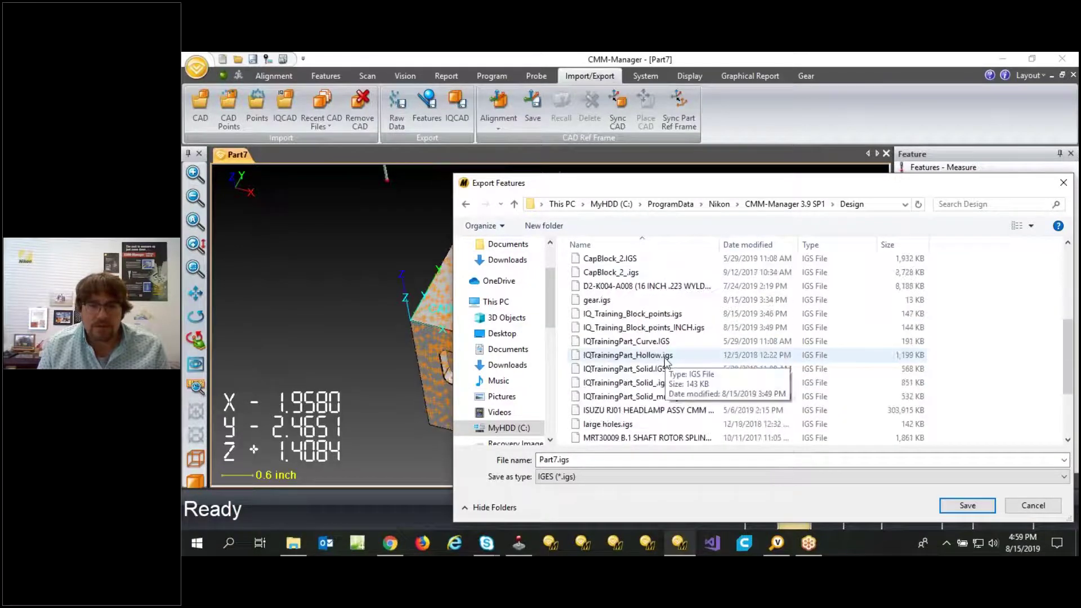
{"action": "left_click", "coordinate": [648, 328]}
{"action": "left_click", "coordinate": [967, 506]}
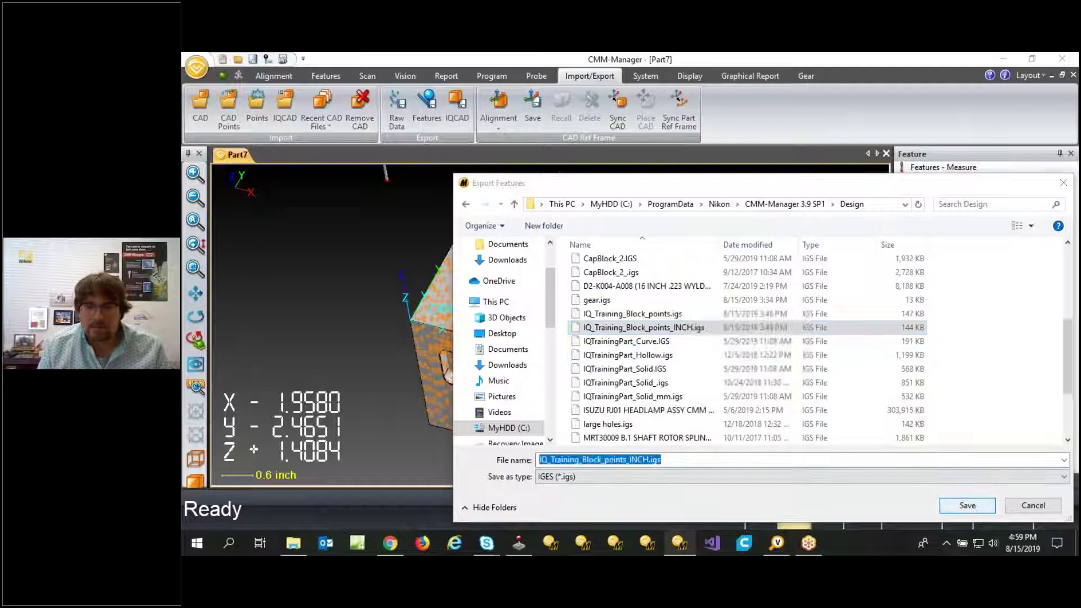
{"action": "left_click", "coordinate": [660, 297]}
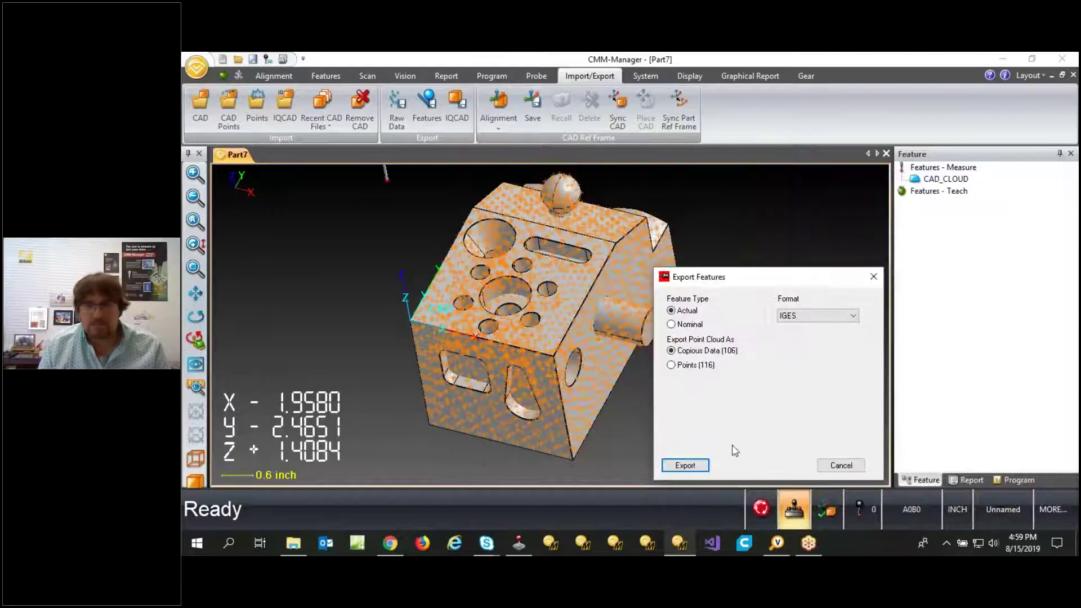
{"action": "left_click", "coordinate": [847, 467]}
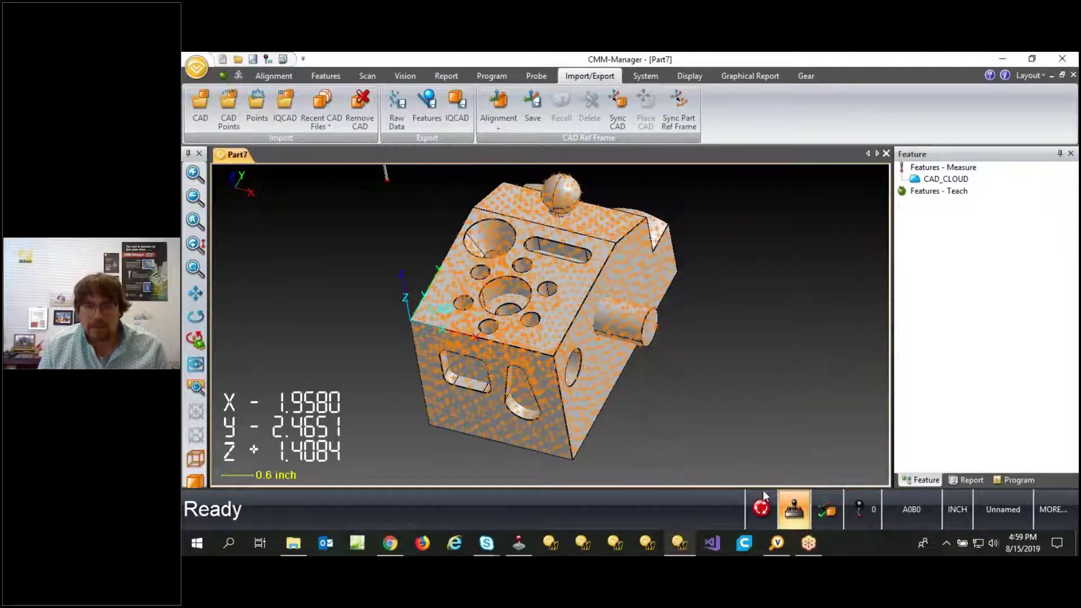
Bring K-Compare Validate's home screen to the front
{"action": "left_click", "coordinate": [777, 542]}
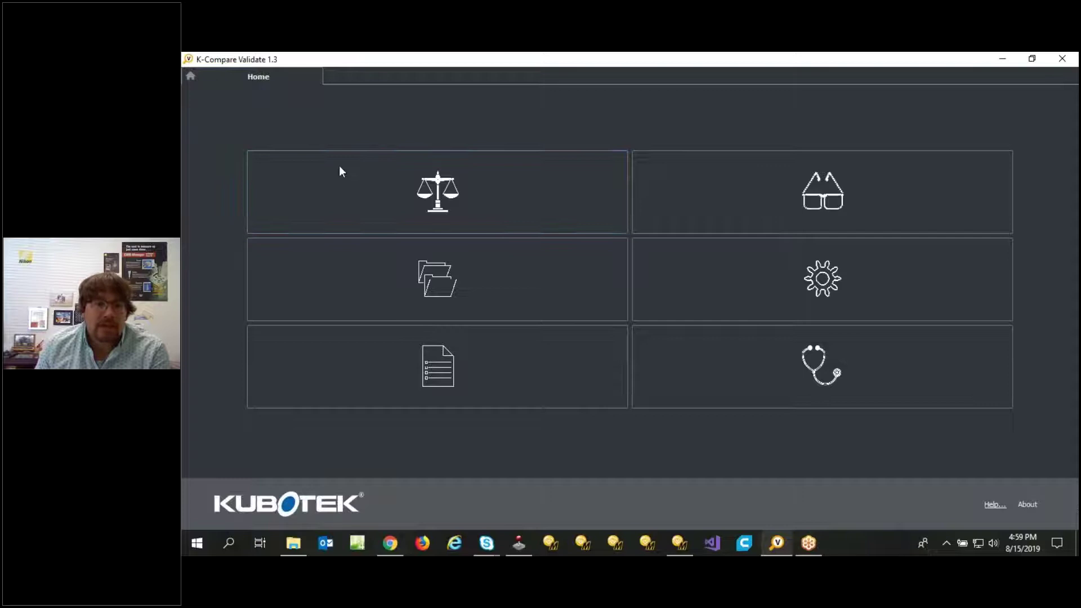
Start a new part comparison with IQTrainingPart_Solid.IGS as the authority file
{"action": "left_click", "coordinate": [446, 198]}
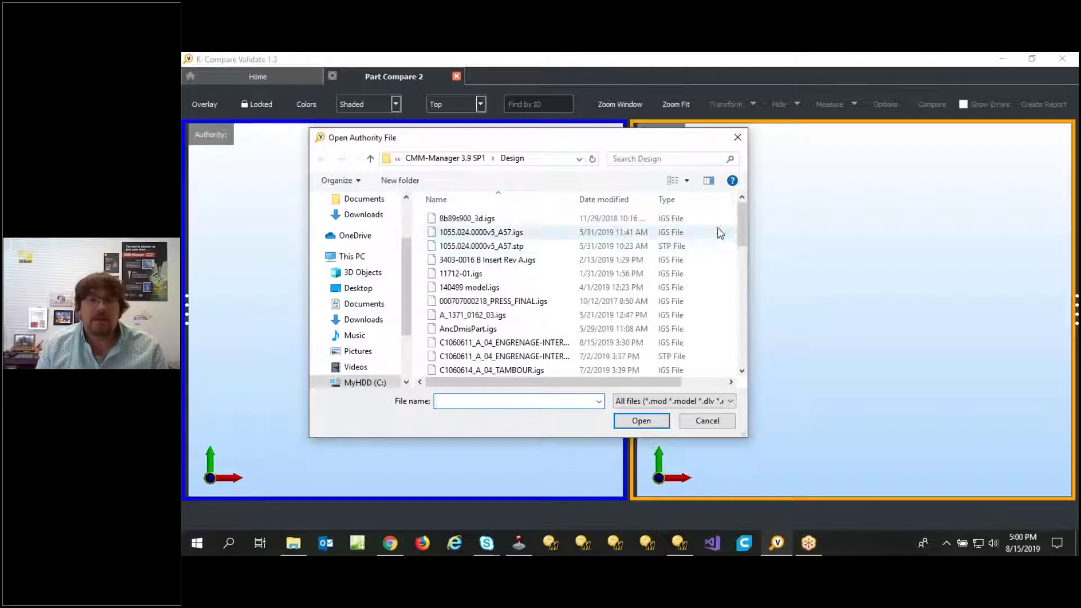
{"action": "left_click_drag", "start_coordinate": [741, 225], "coordinate": [737, 287]}
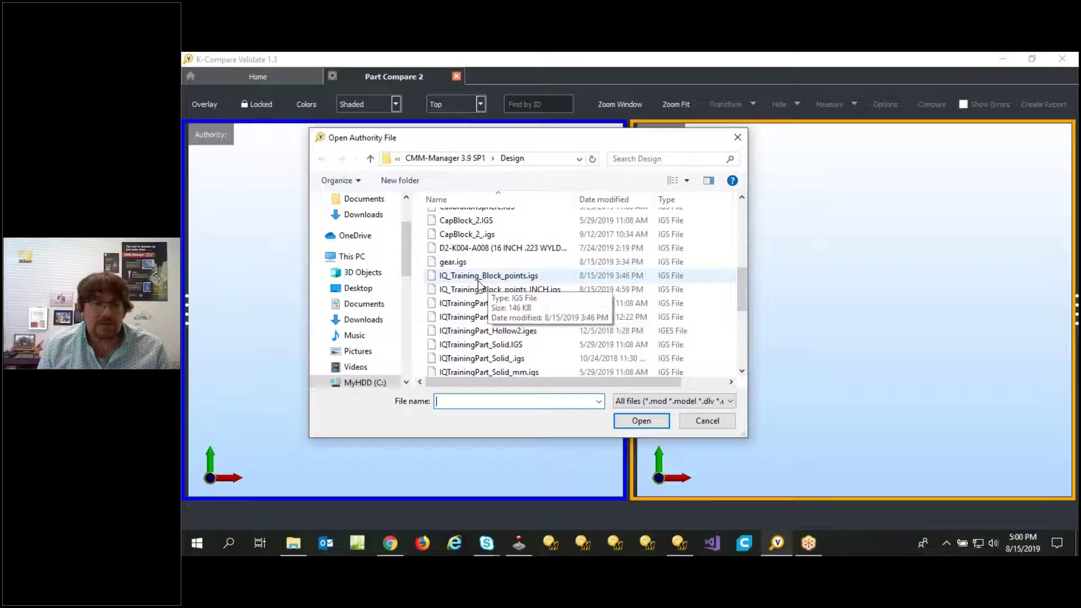
{"action": "left_click", "coordinate": [507, 346]}
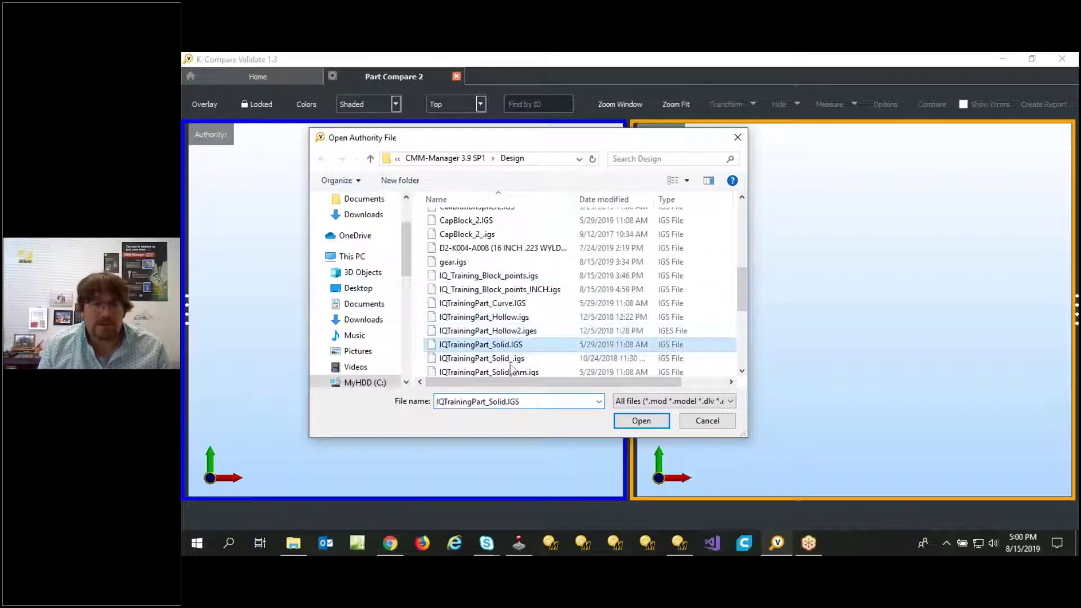
{"action": "left_click", "coordinate": [640, 421]}
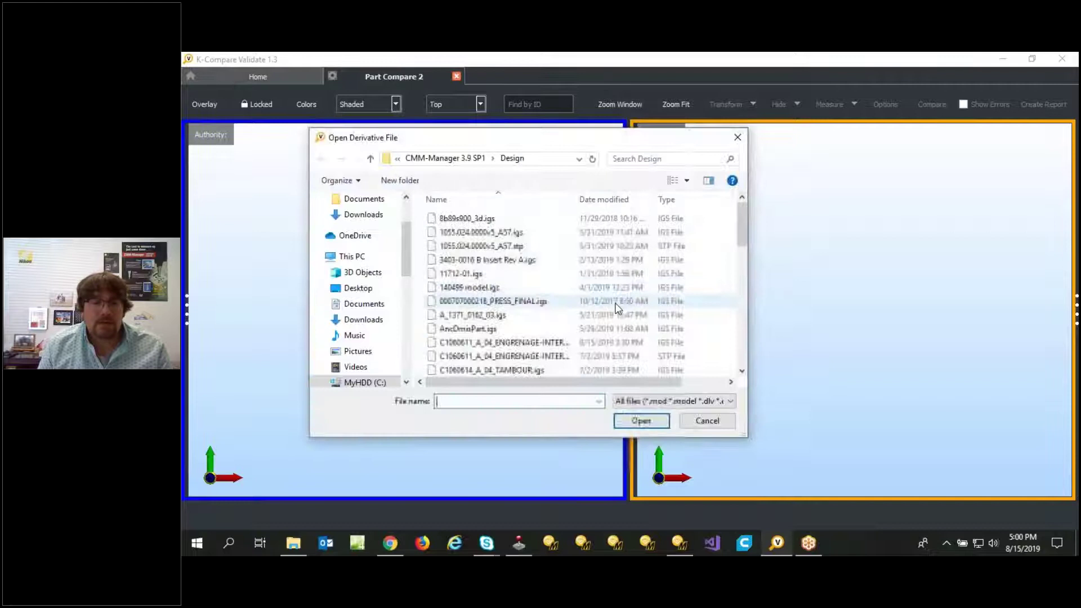
Load IQ_Training_Block_points_INCH.igs as the derivative file
{"action": "left_click_drag", "start_coordinate": [743, 228], "coordinate": [739, 284]}
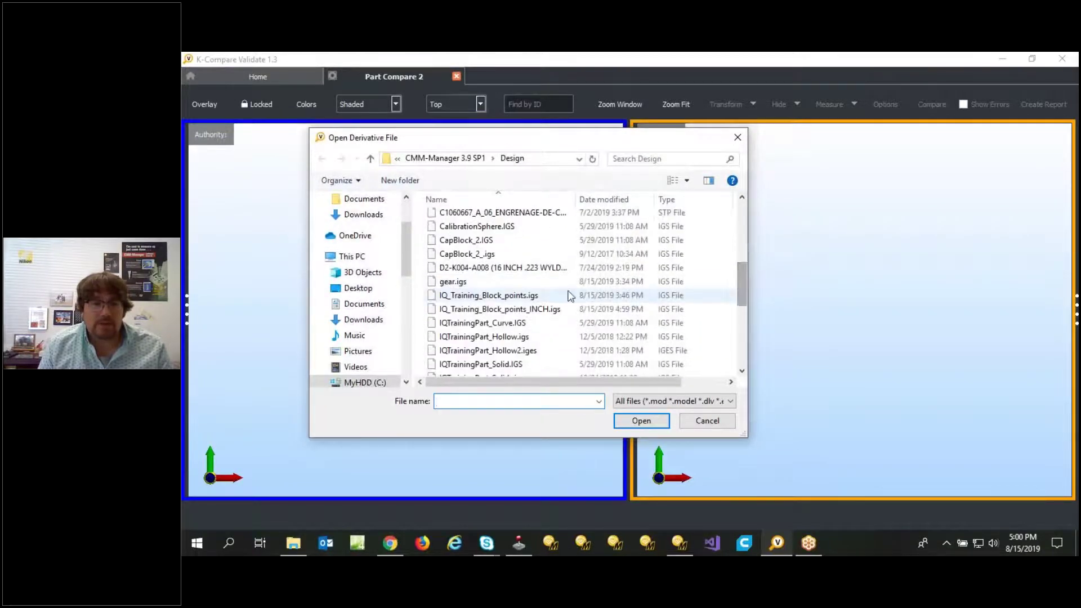
{"action": "left_click", "coordinate": [518, 313]}
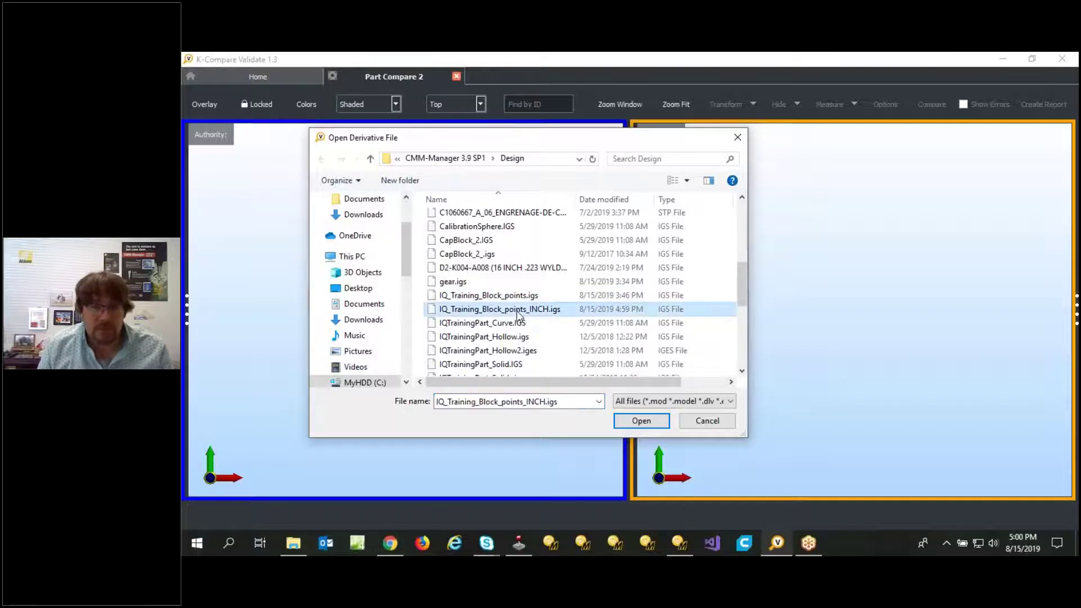
{"action": "left_click", "coordinate": [640, 421]}
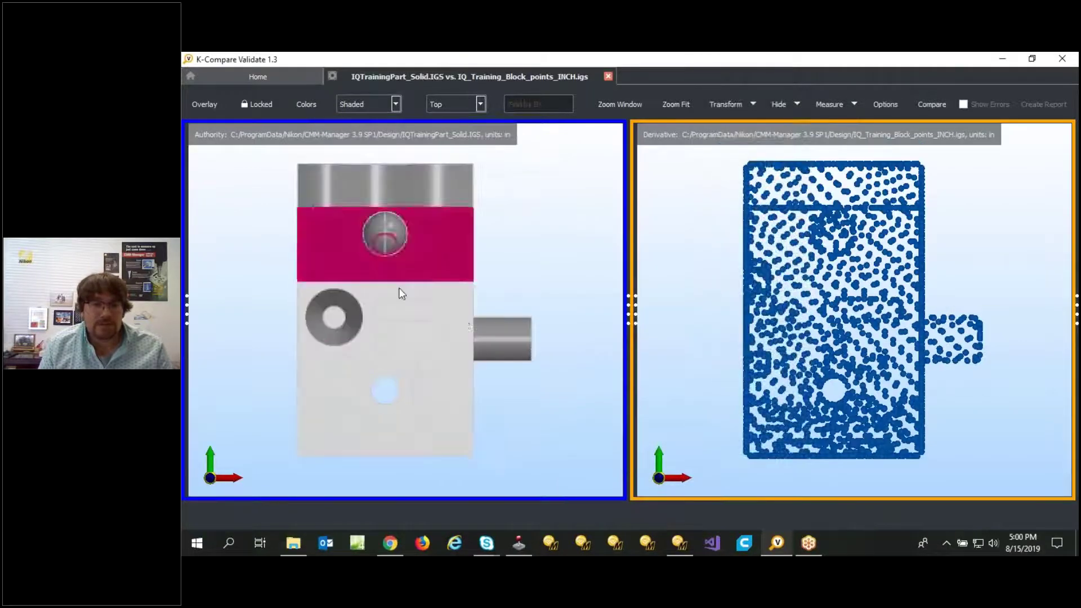
Zoom out and orbit both locked viewports into an isometric 3D view
{"action": "scroll", "coordinate": [844, 306], "scroll_direction": "down", "scroll_amount": 3}
{"action": "scroll", "coordinate": [839, 307], "scroll_direction": "down", "scroll_amount": 2}
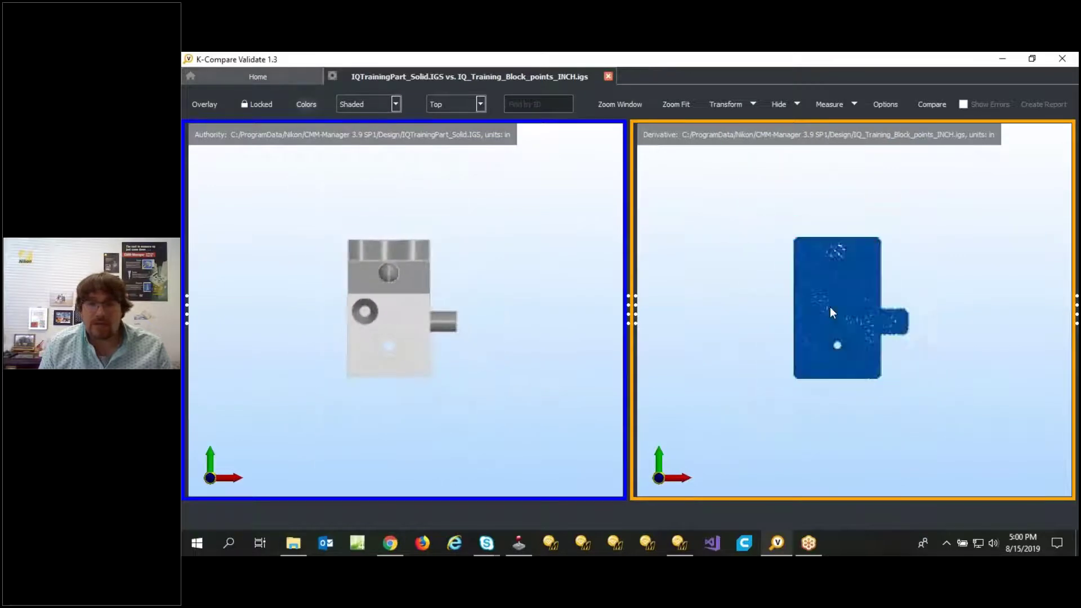
{"action": "mouse_move", "coordinate": [822, 330]}
{"action": "middle_mouse_down"}
{"action": "mouse_move", "coordinate": [732, 250]}
{"action": "mouse_move", "coordinate": [876, 243]}
{"action": "middle_mouse_up"}
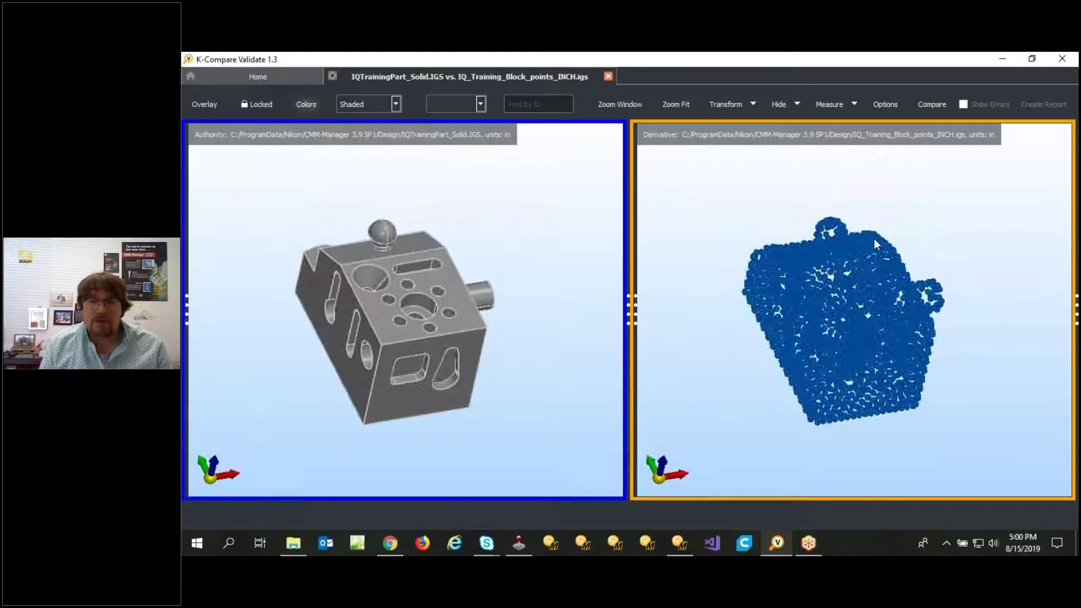
Set Compare Options distance tolerance to 1e-06, leaving Faces/Surfaces comparison unchecked
{"action": "left_click", "coordinate": [880, 103]}
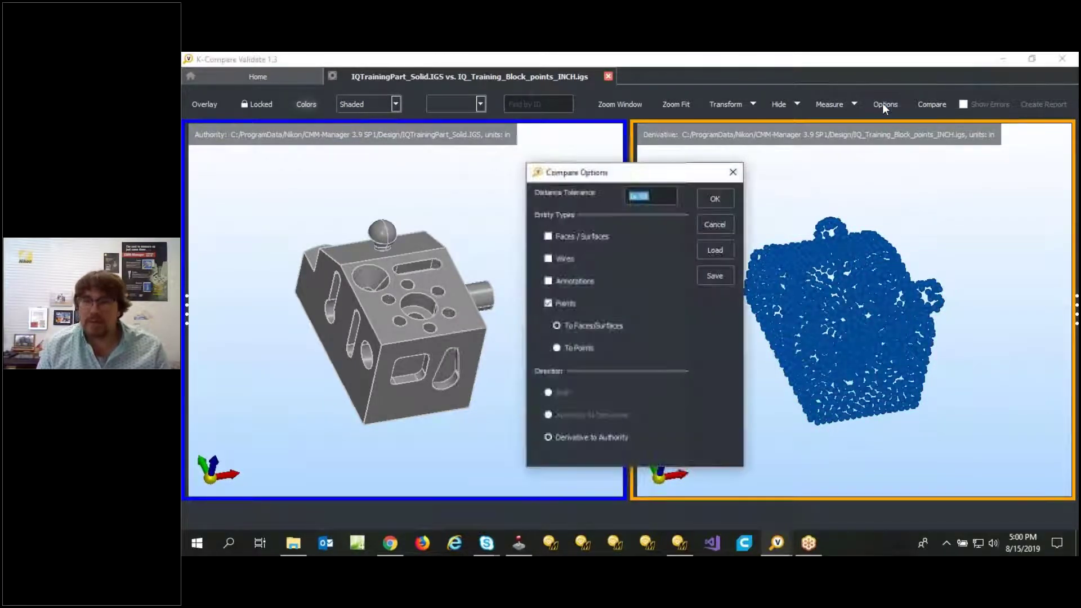
{"action": "left_click", "coordinate": [547, 236]}
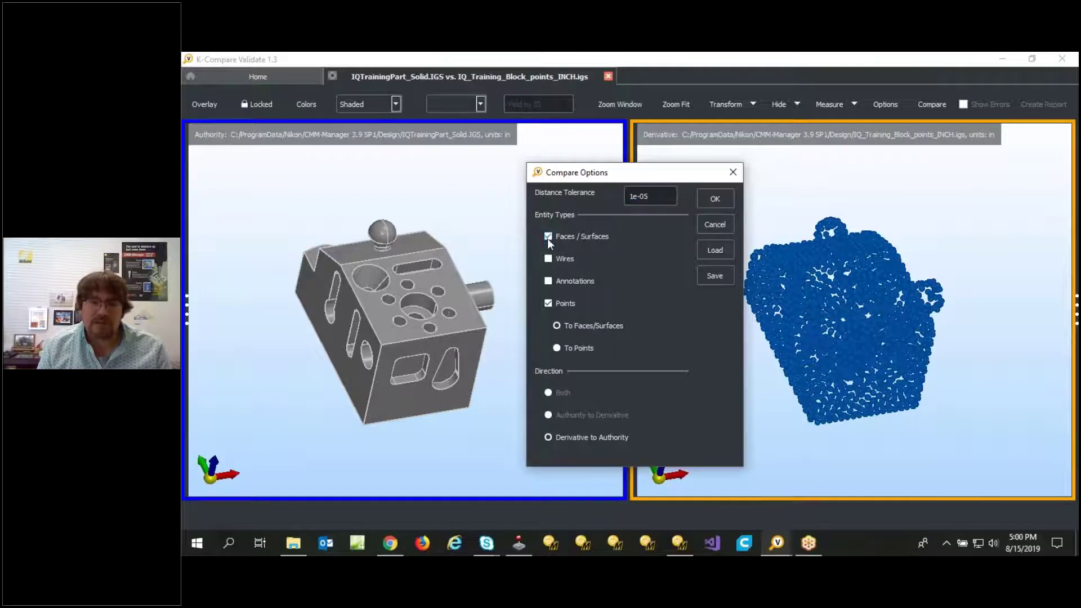
{"action": "left_click", "coordinate": [548, 236]}
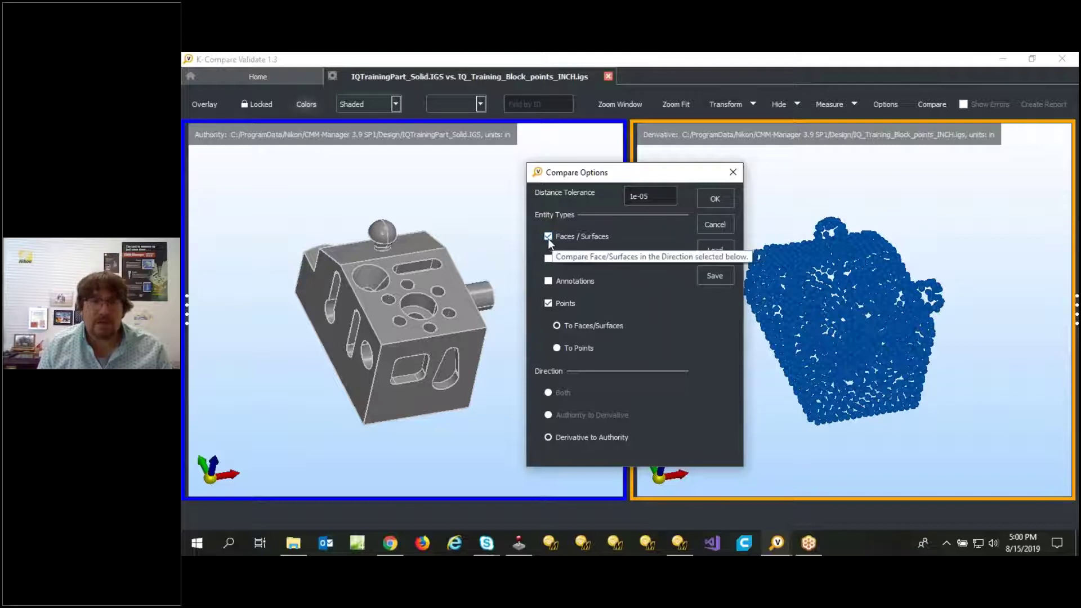
{"action": "left_click", "coordinate": [548, 237]}
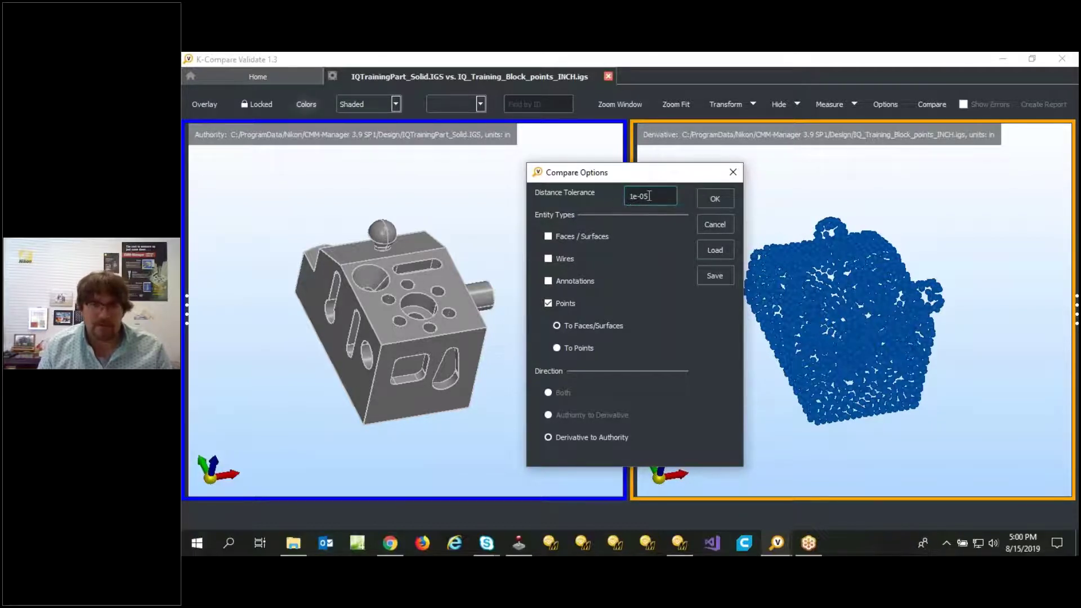
{"action": "key", "text": "BackSpace"}
{"action": "type", "text": "6"}
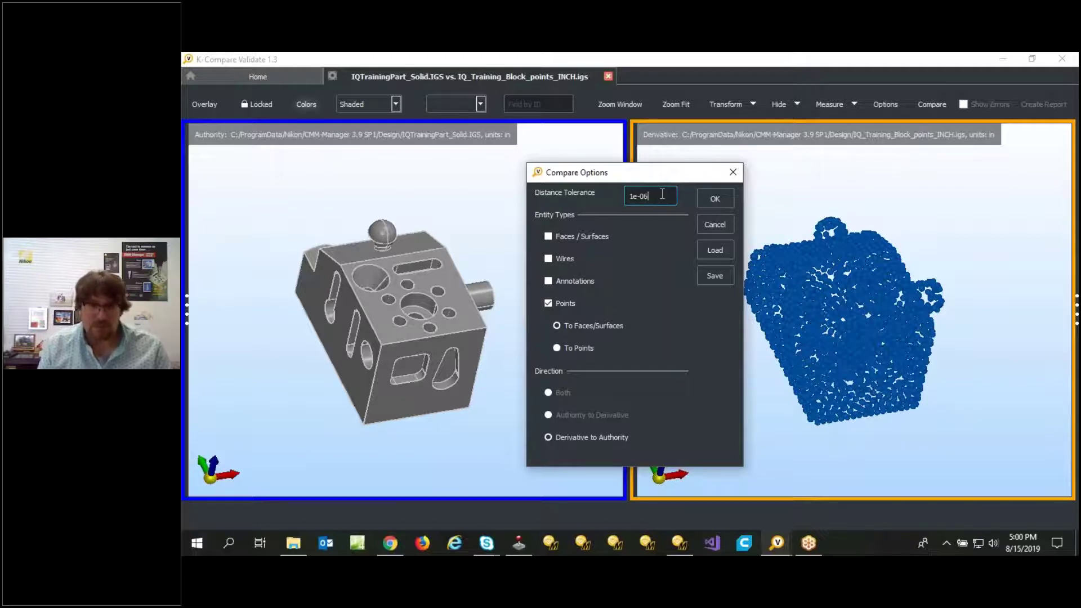
{"action": "left_click", "coordinate": [715, 198]}
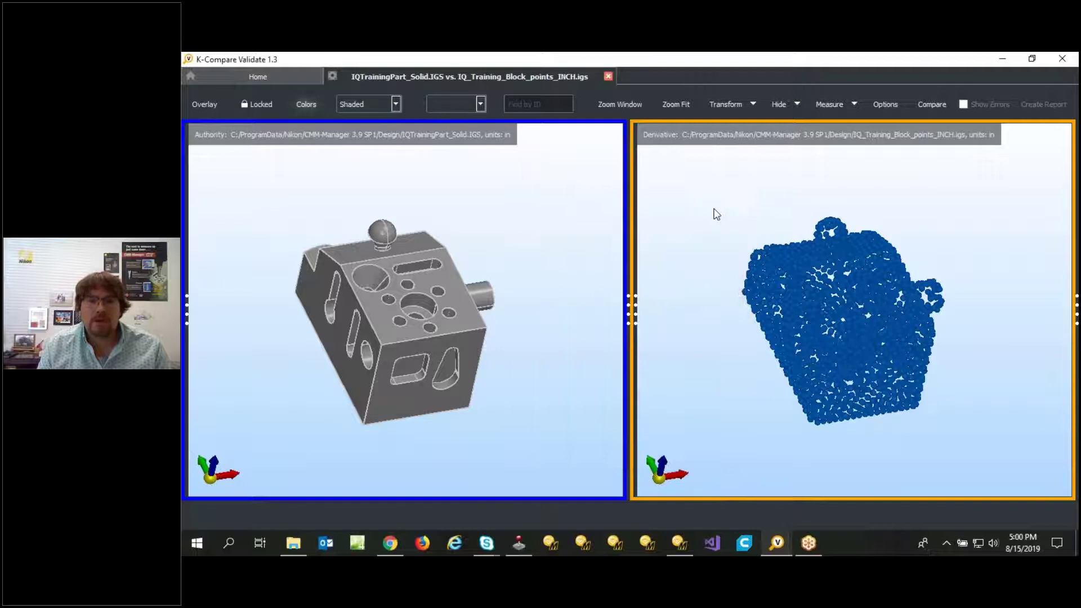
Run the comparison and review its results and options, confirming a Same result at 1e-06 tolerance
{"action": "left_click", "coordinate": [931, 106]}
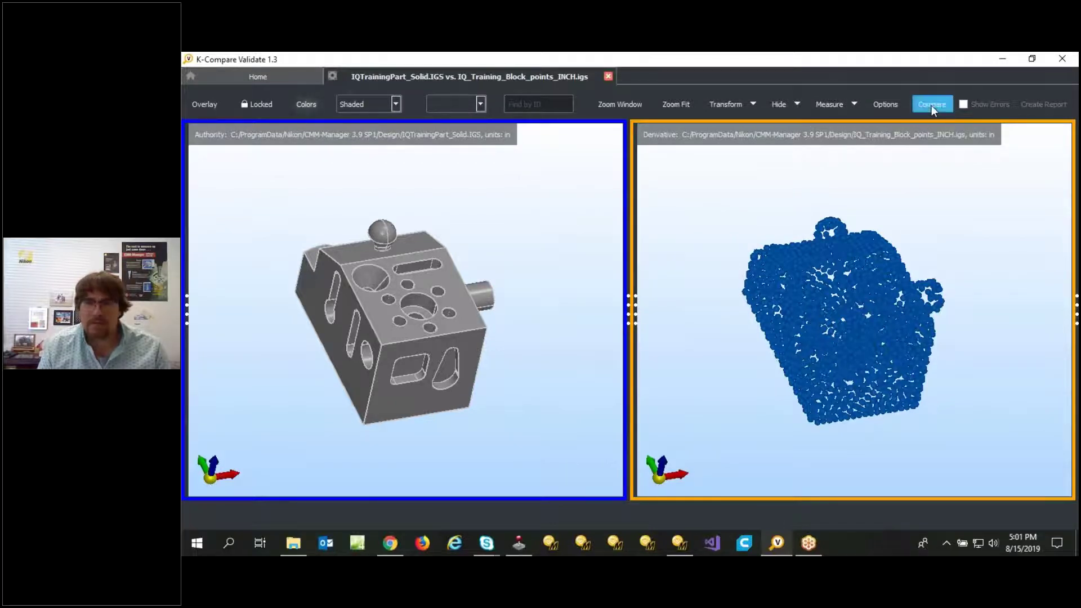
{"action": "left_click", "coordinate": [893, 145]}
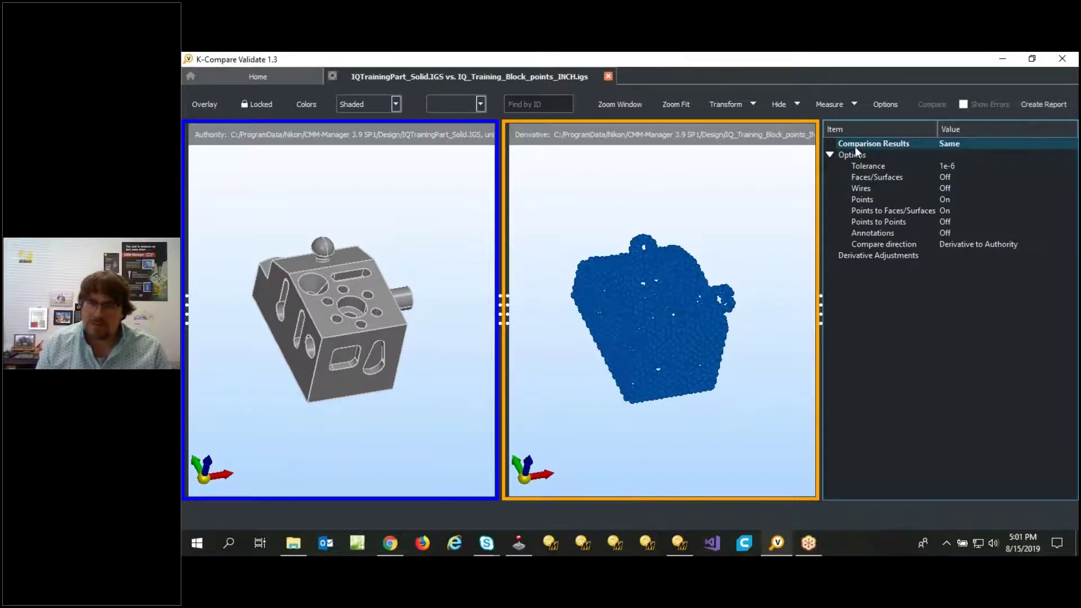
{"action": "left_click", "coordinate": [952, 152]}
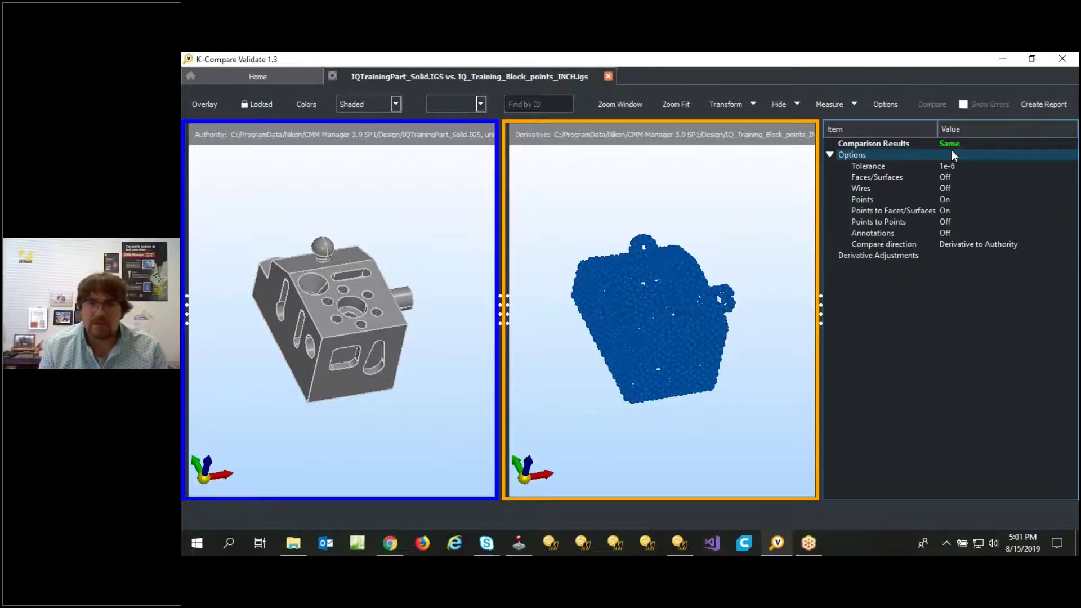
{"action": "left_click", "coordinate": [960, 146]}
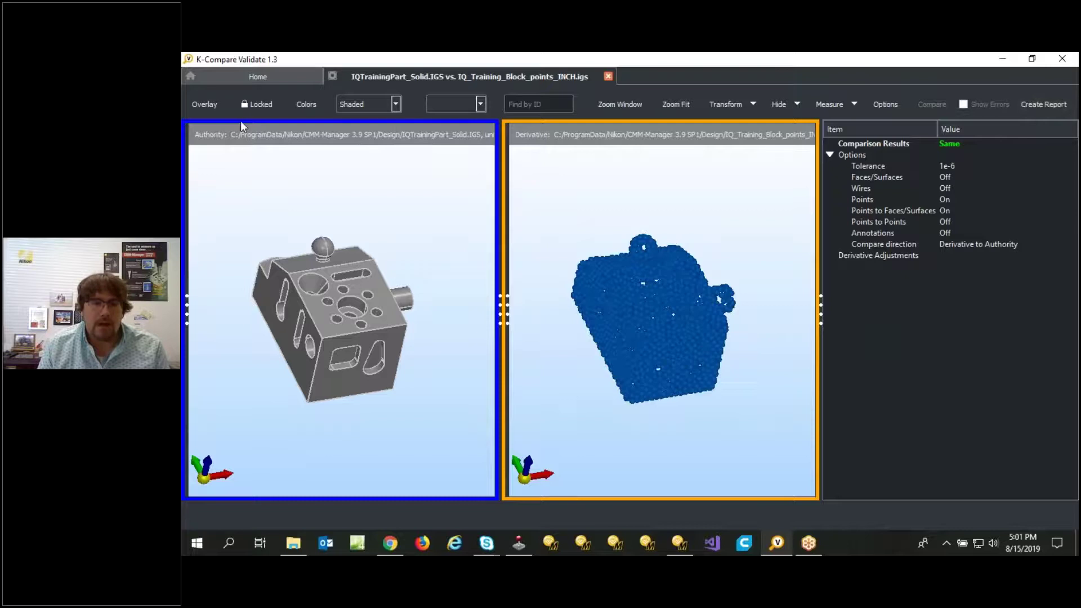
Overlay the solid and point cloud in one view, then rotate and zoom to inspect their coincidence
{"action": "left_click", "coordinate": [200, 106]}
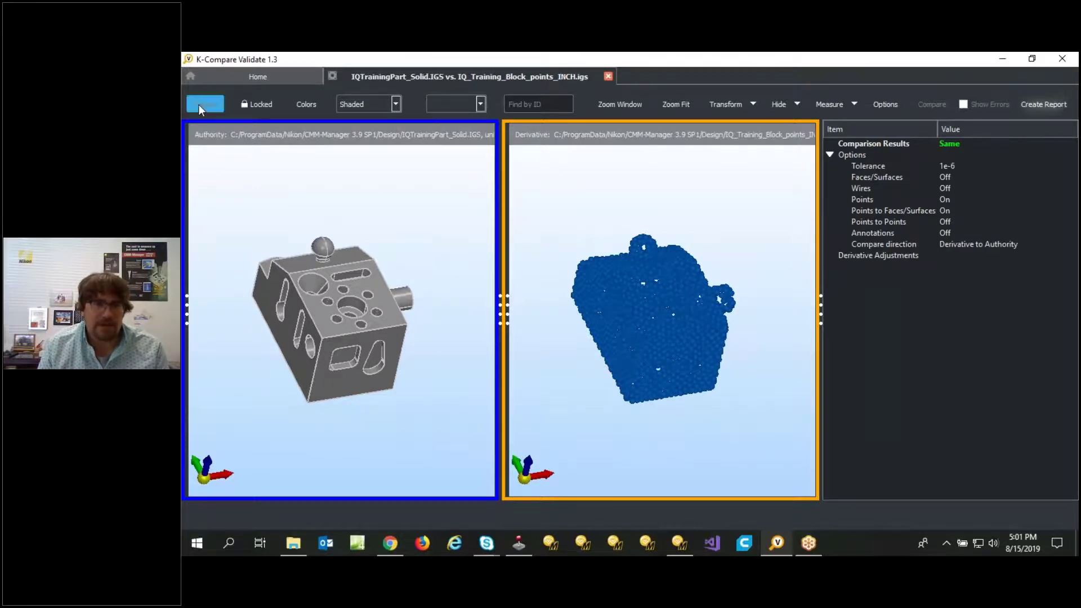
{"action": "mouse_move", "coordinate": [551, 336]}
{"action": "left_mouse_down"}
{"action": "mouse_move", "coordinate": [509, 284]}
{"action": "mouse_move", "coordinate": [468, 318]}
{"action": "mouse_move", "coordinate": [523, 325]}
{"action": "mouse_move", "coordinate": [455, 285]}
{"action": "mouse_move", "coordinate": [526, 295]}
{"action": "mouse_move", "coordinate": [621, 283]}
{"action": "mouse_move", "coordinate": [617, 350]}
{"action": "mouse_move", "coordinate": [526, 296]}
{"action": "mouse_move", "coordinate": [552, 359]}
{"action": "mouse_move", "coordinate": [512, 362]}
{"action": "mouse_move", "coordinate": [475, 327]}
{"action": "mouse_move", "coordinate": [575, 302]}
{"action": "mouse_move", "coordinate": [581, 357]}
{"action": "left_mouse_up"}
{"action": "scroll", "coordinate": [524, 325], "scroll_direction": "down", "scroll_amount": 2}
{"action": "scroll", "coordinate": [524, 325], "scroll_direction": "up", "scroll_amount": 5}
{"action": "scroll", "coordinate": [552, 359], "scroll_direction": "down", "scroll_amount": 2}
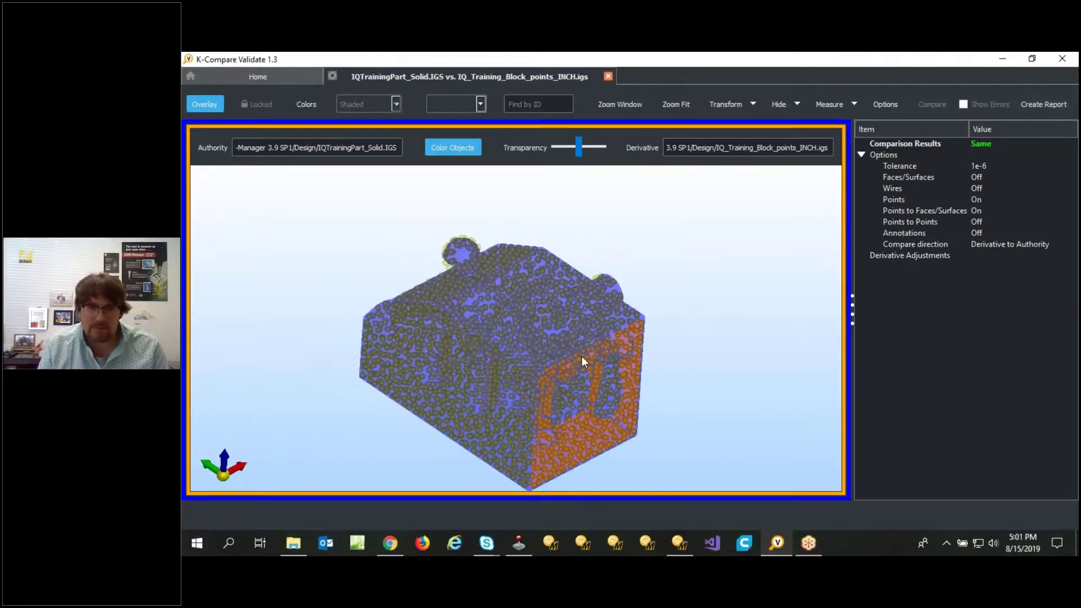
{"action": "mouse_move", "coordinate": [582, 356]}
{"action": "middle_mouse_down"}
{"action": "mouse_move", "coordinate": [482, 321]}
{"action": "mouse_move", "coordinate": [465, 329]}
{"action": "mouse_move", "coordinate": [491, 346]}
{"action": "middle_mouse_up"}
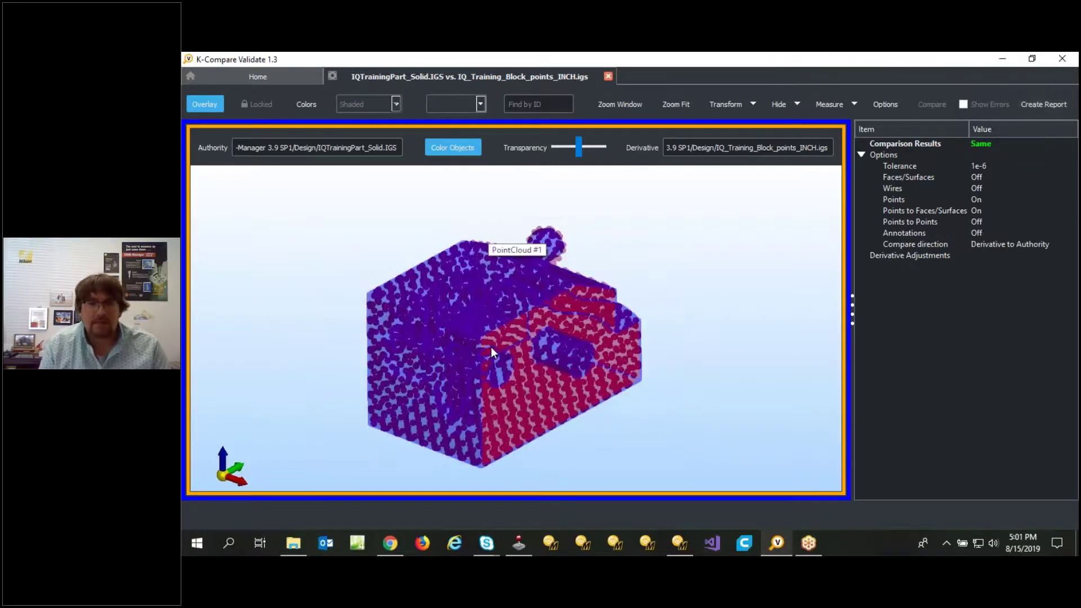